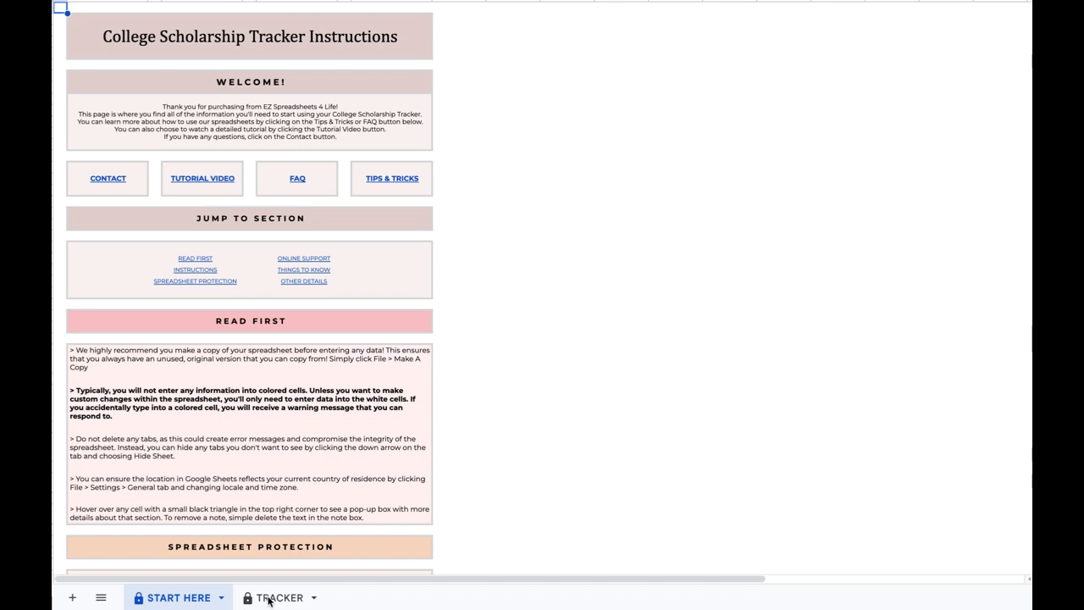
Switch to the TRACKER sheet listing the 10 scholarships and dashboard charts.
click(269, 600)
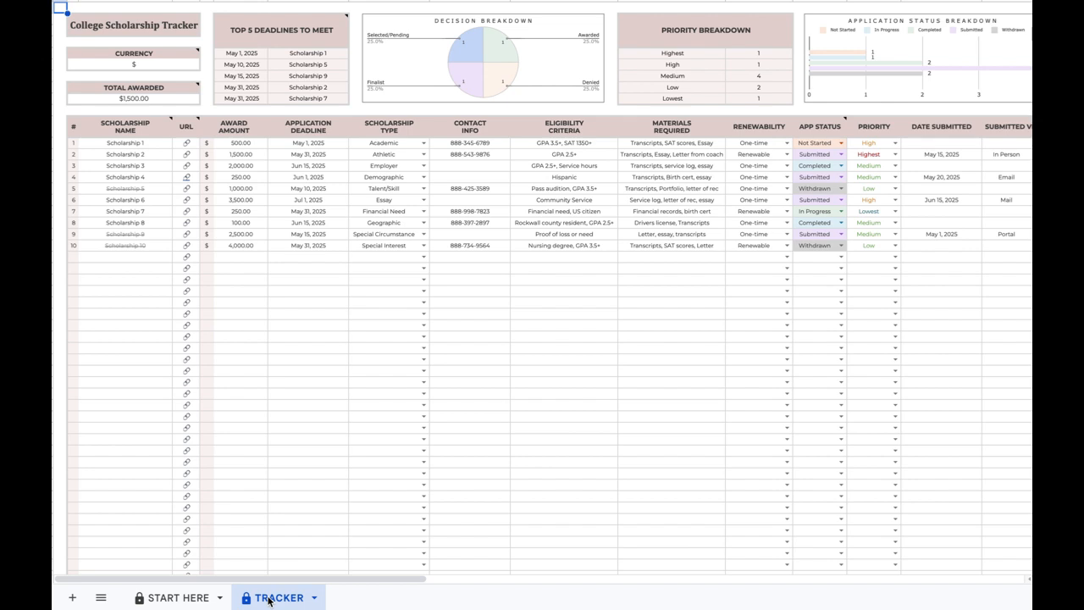
scroll(467, 532, right, 5)
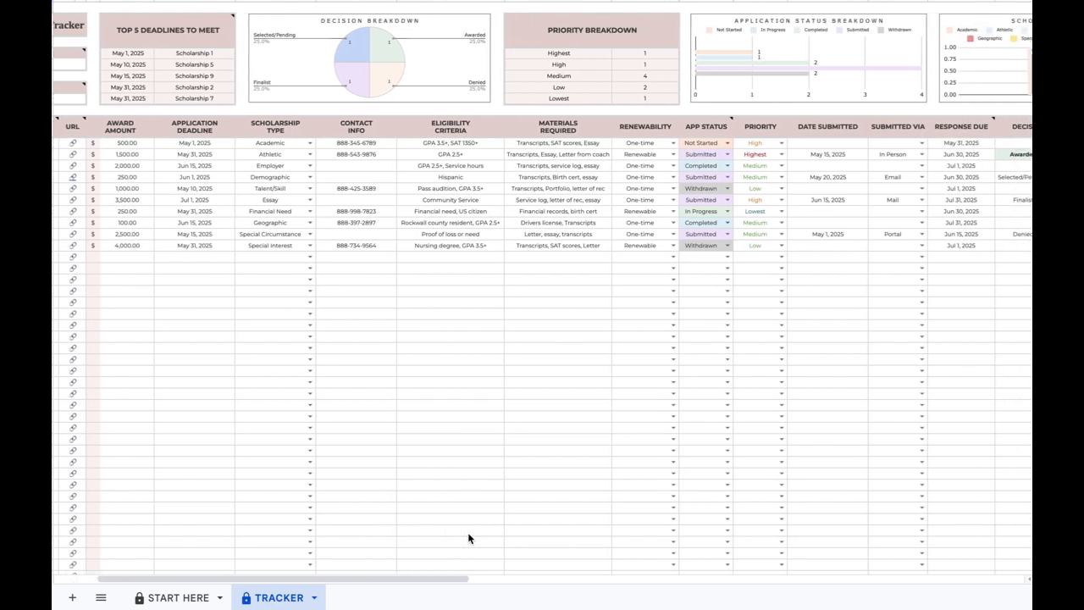
click(977, 126)
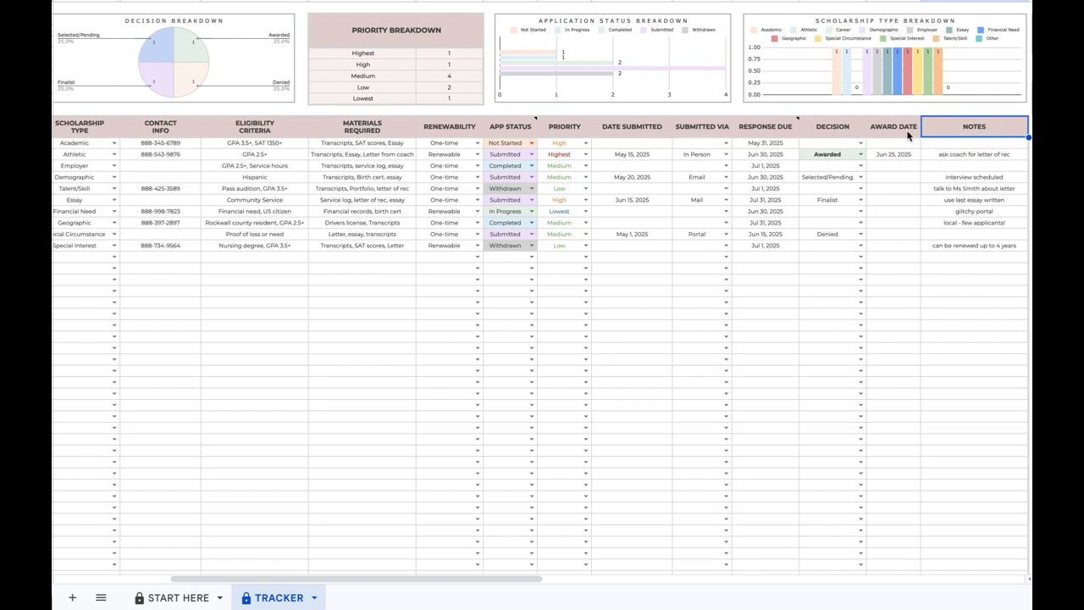
scroll(725, 183, left, 5)
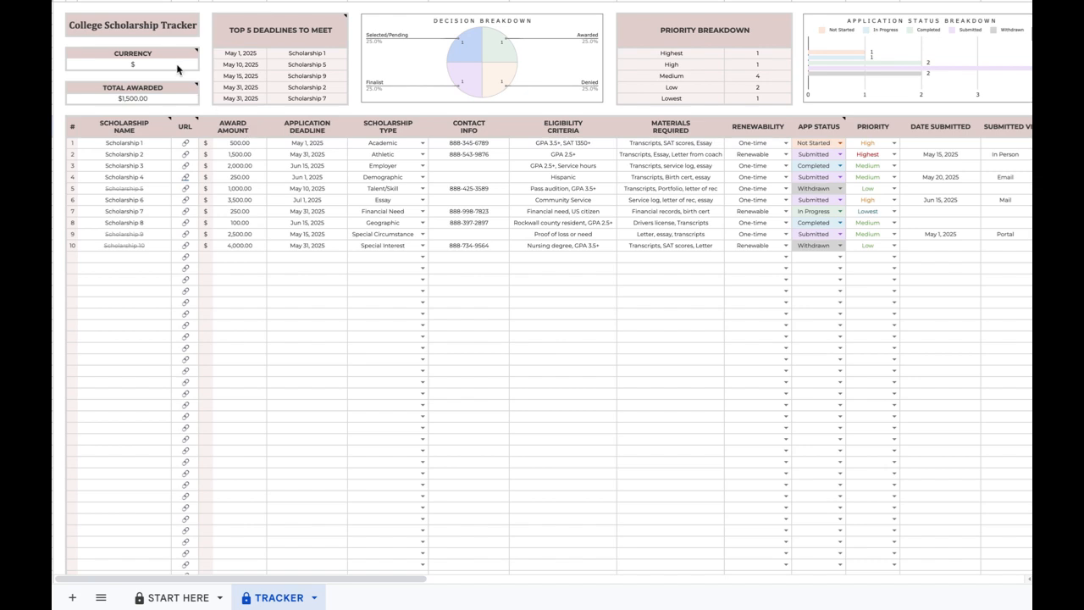
click(178, 67)
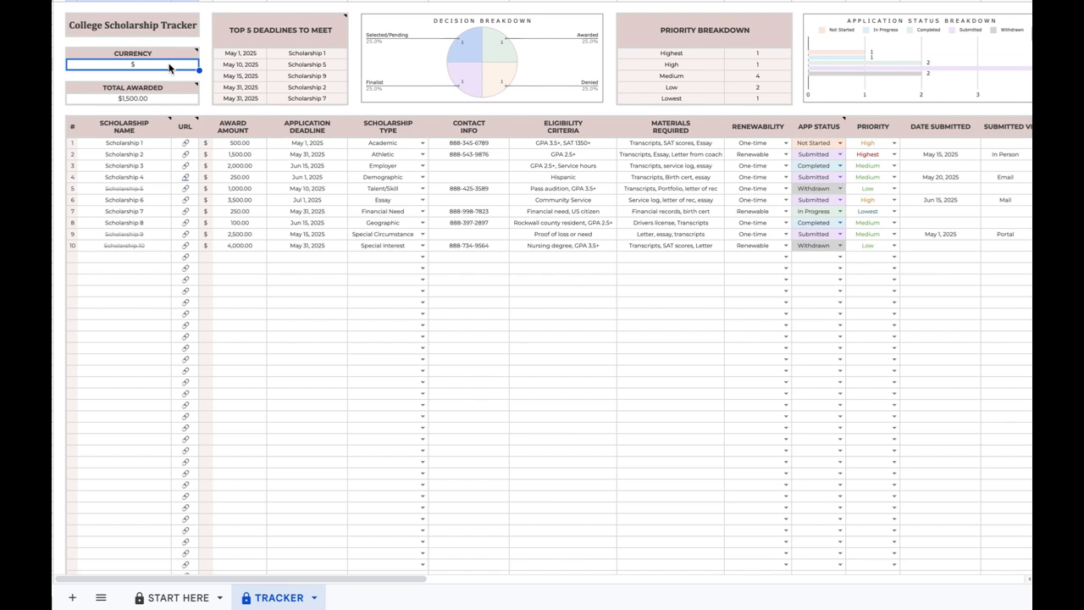
key(Delete)
text($)
key(Return)
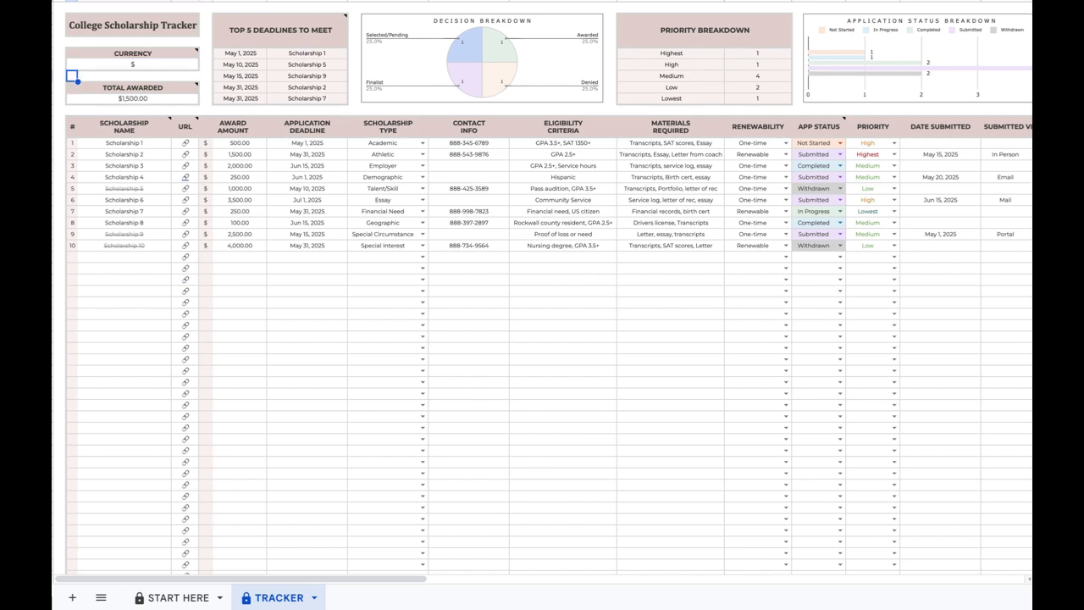
click(114, 258)
Enter 'Scholarship 11' as the scholarship name in row 11.
text(Schol)
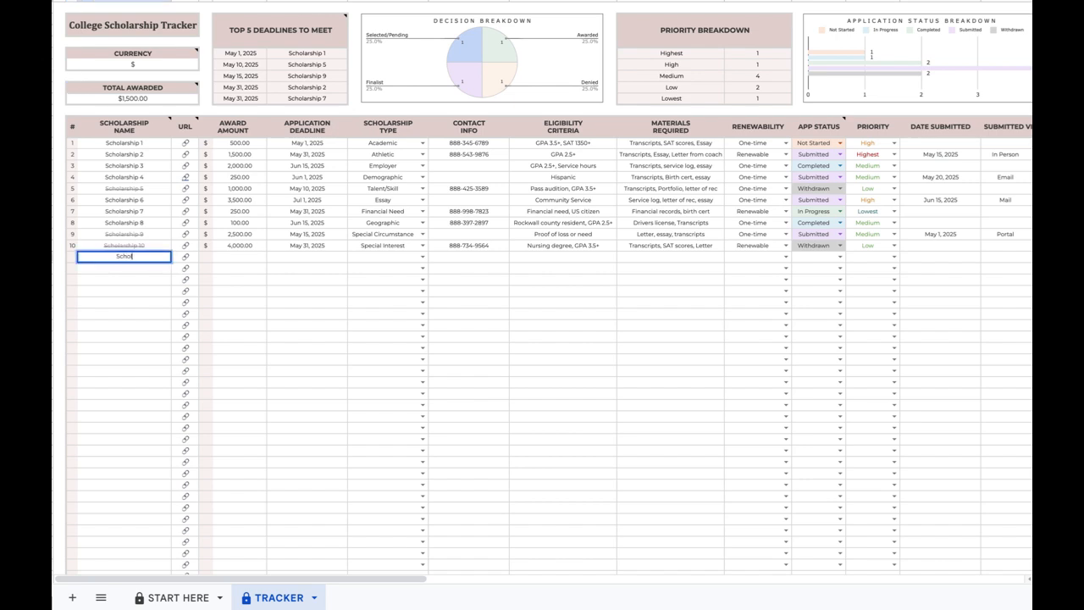
text(arship 11)
key(Tab)
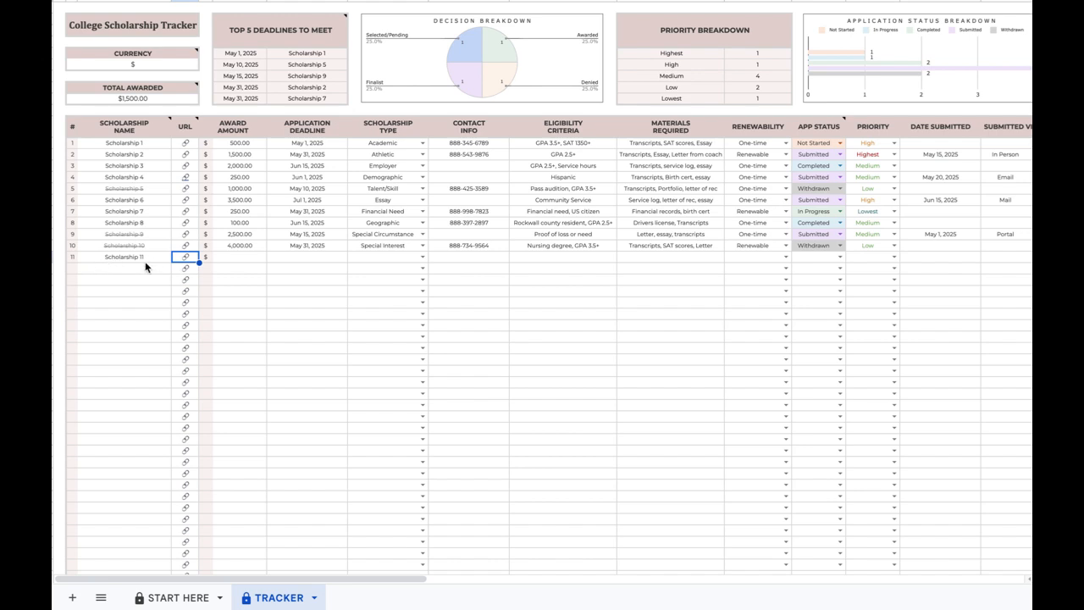
right_click(181, 259)
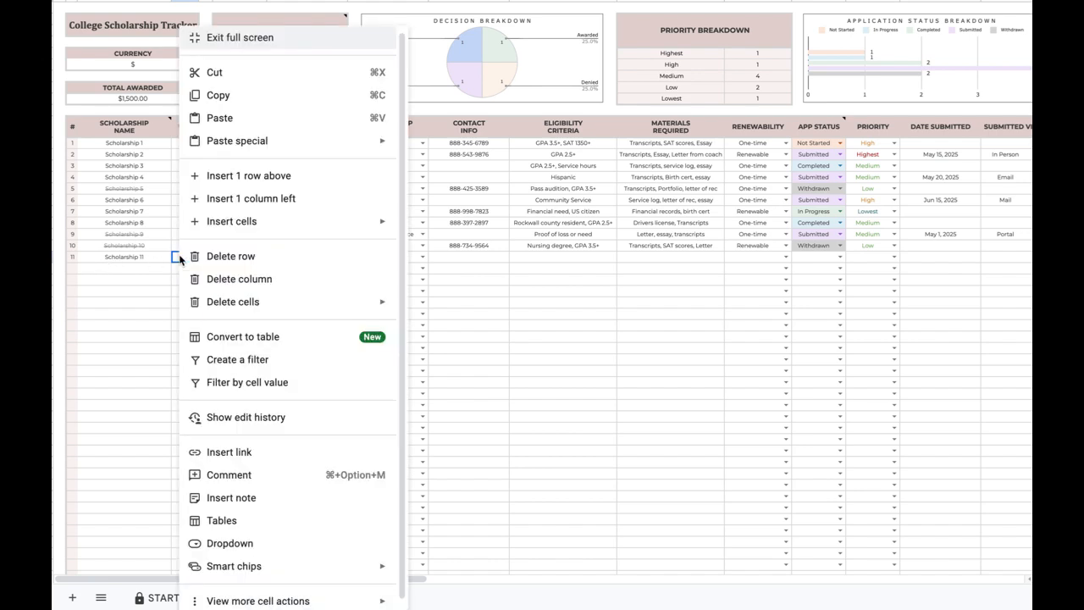
Insert a link to AACNNursing.org in row 11's URL cell.
click(236, 455)
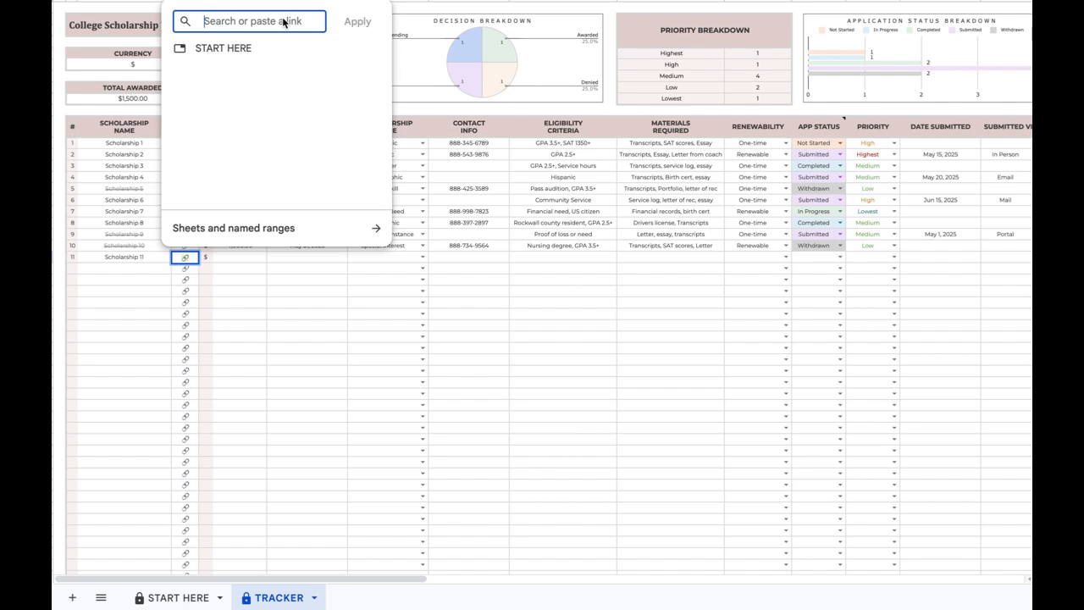
text(AACN)
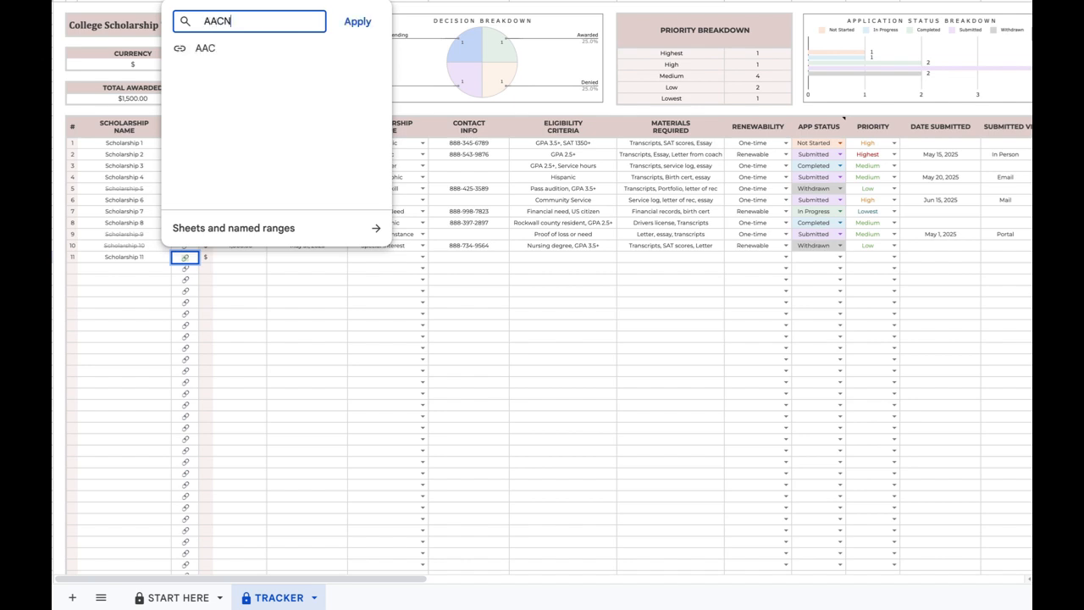
text(Nursing.org)
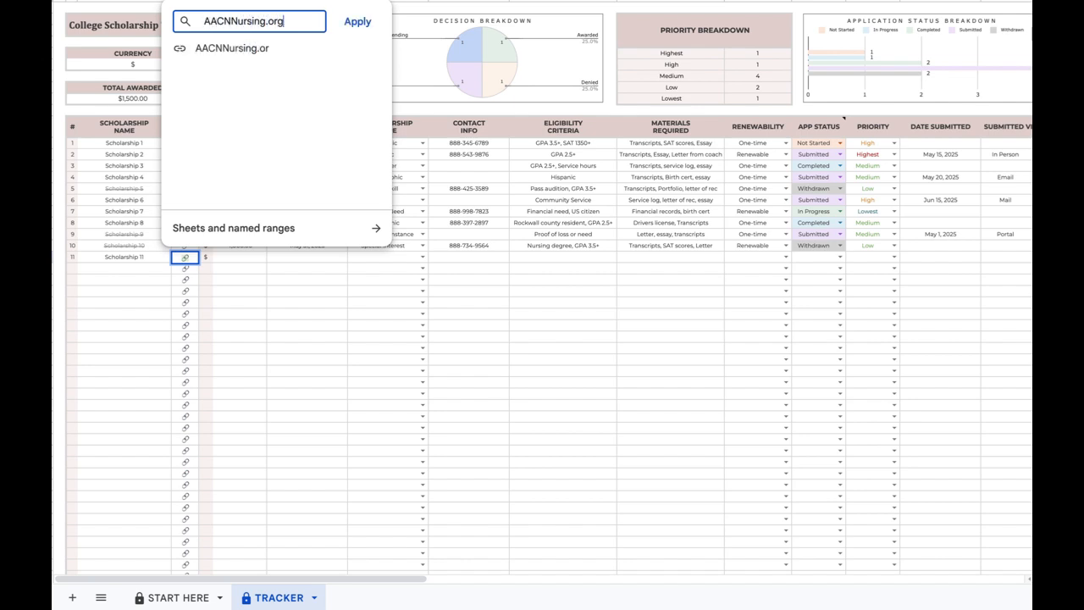
click(355, 22)
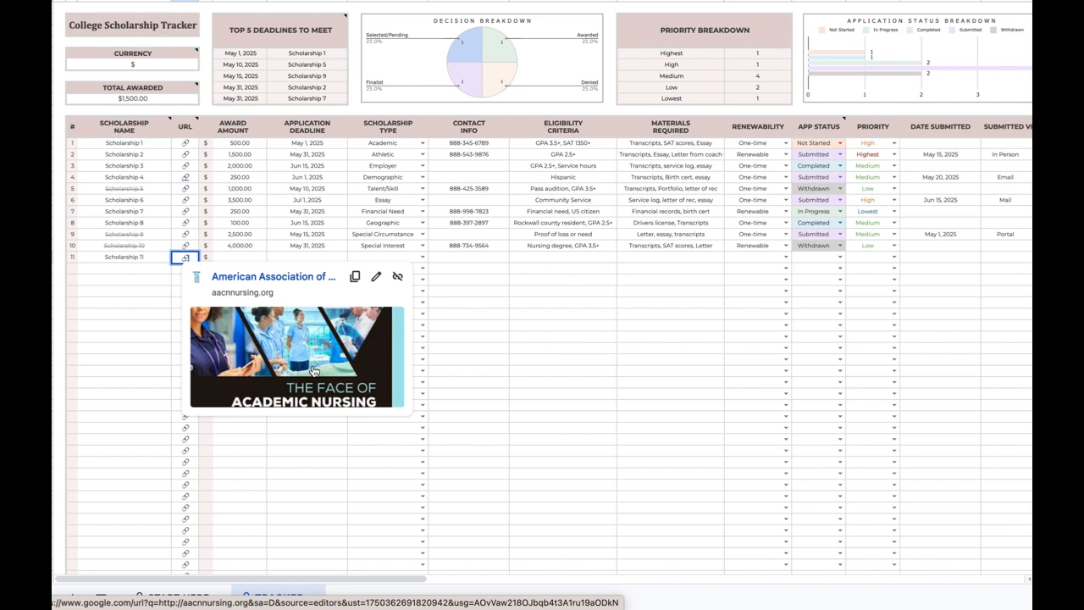
click(210, 259)
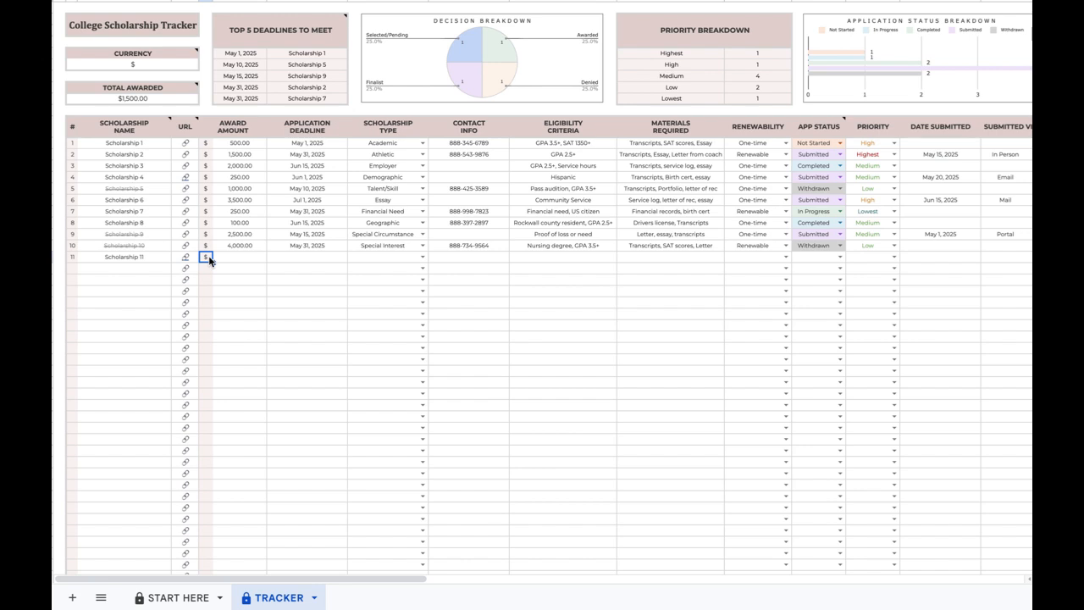
Attempt to edit the protected currency cell, then cancel the Heads up warning.
click(185, 70)
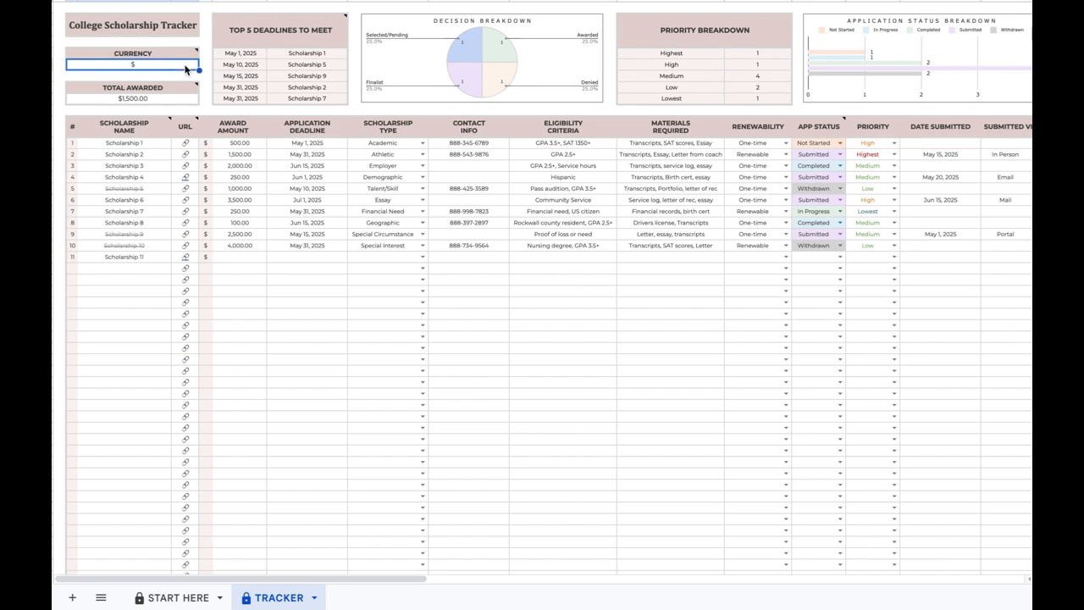
click(206, 257)
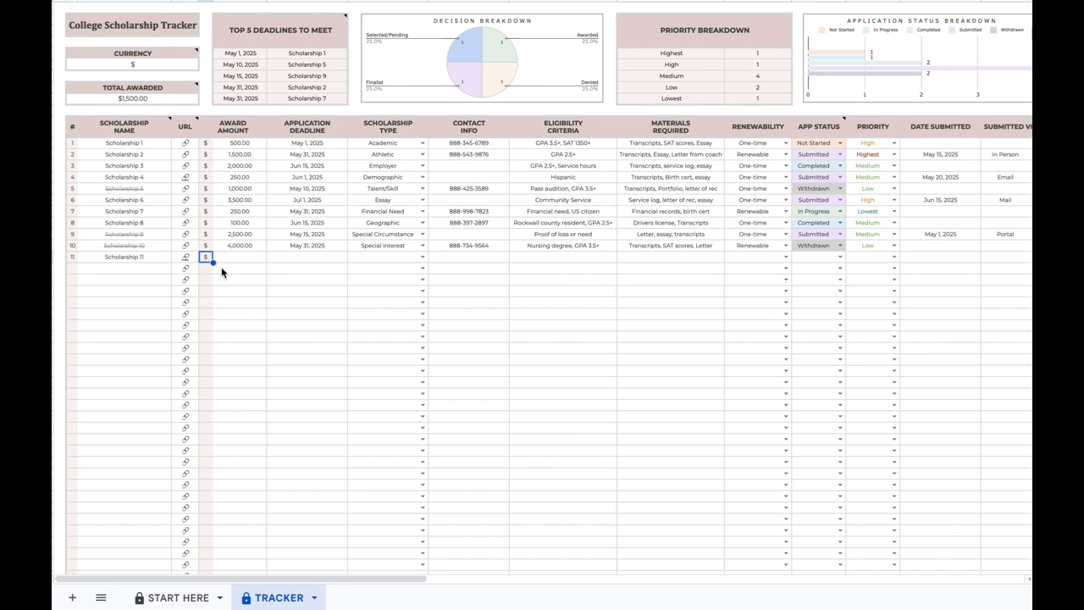
text(1)
key(Return)
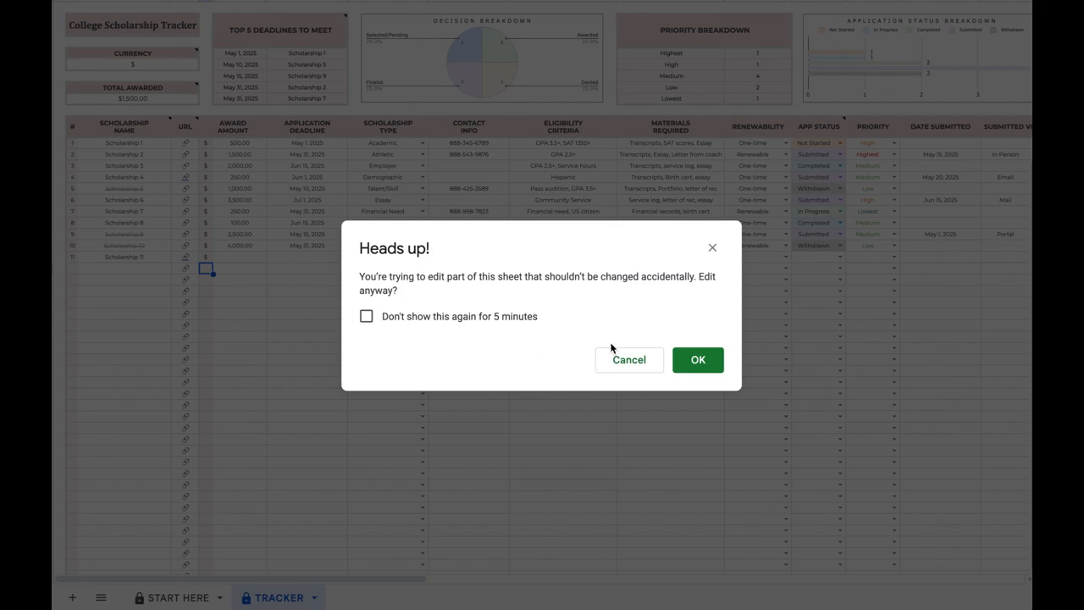
click(713, 251)
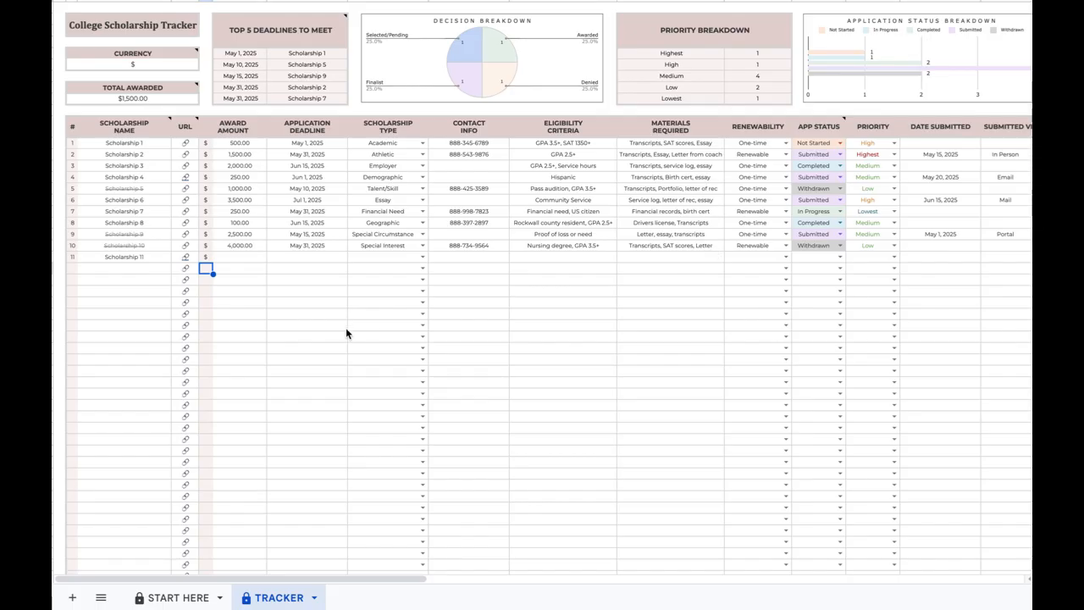
Enter a 2000 award amount and a 5/15 application deadline for Scholarship 11.
click(229, 258)
text(2000)
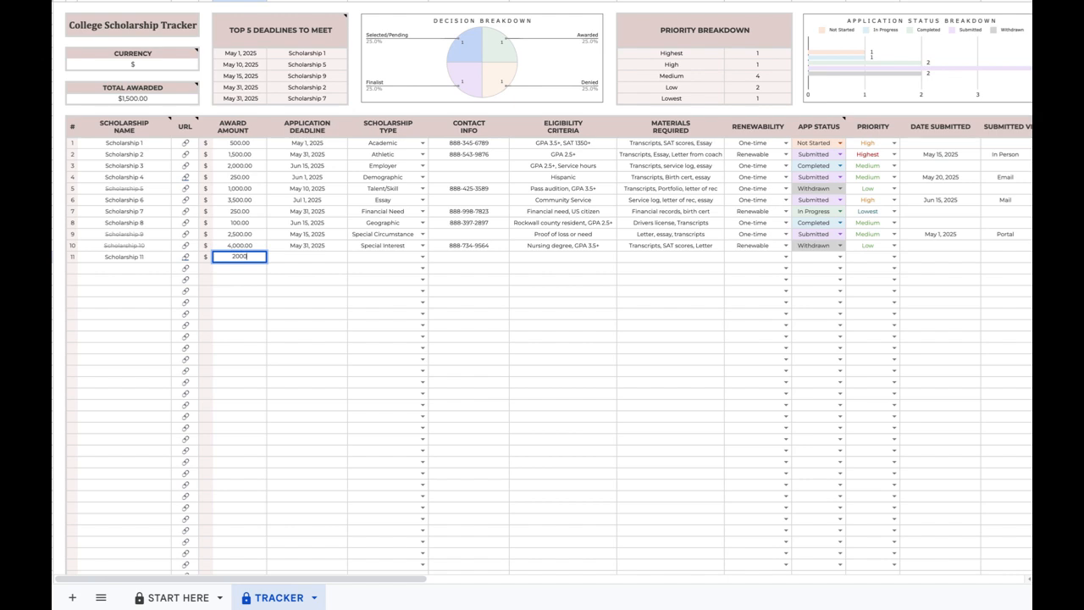
key(Tab)
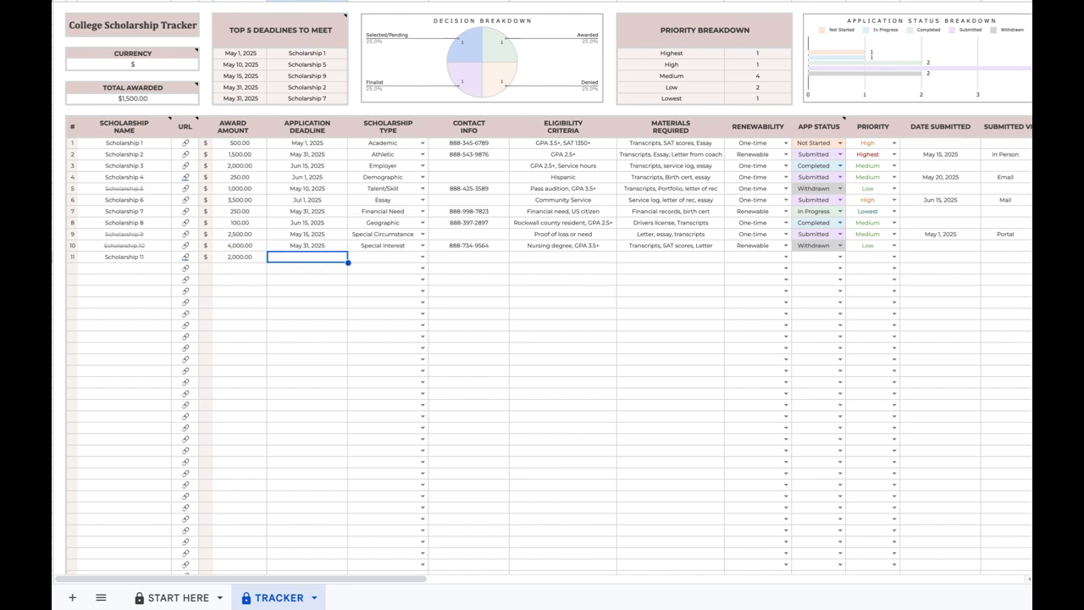
text(5/15)
key(Tab)
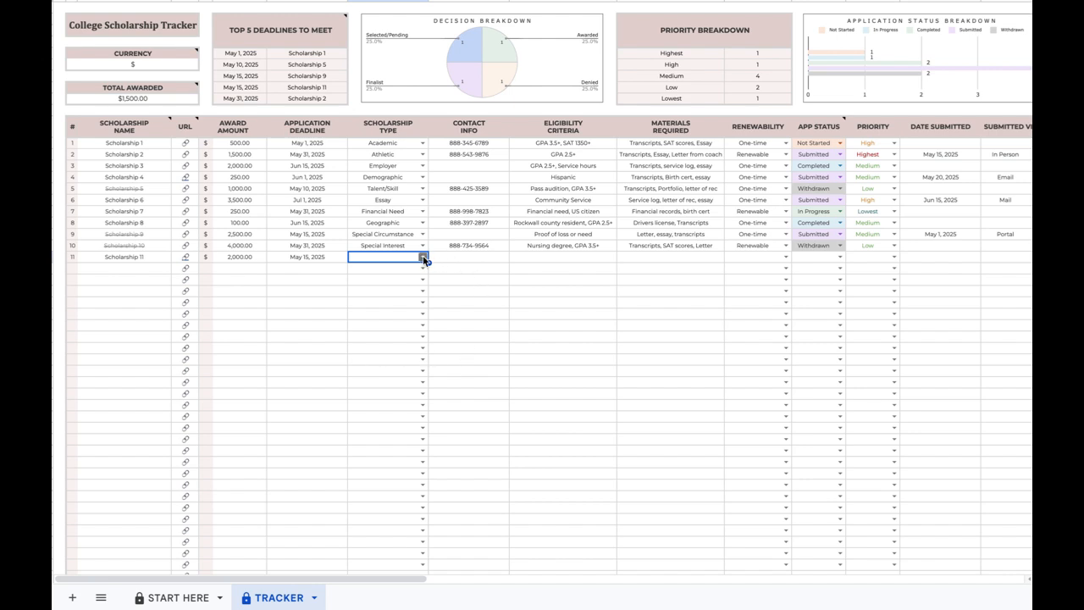
Set Scholarship 11's type to Special Interest and enter the corrected contact phone number.
click(423, 256)
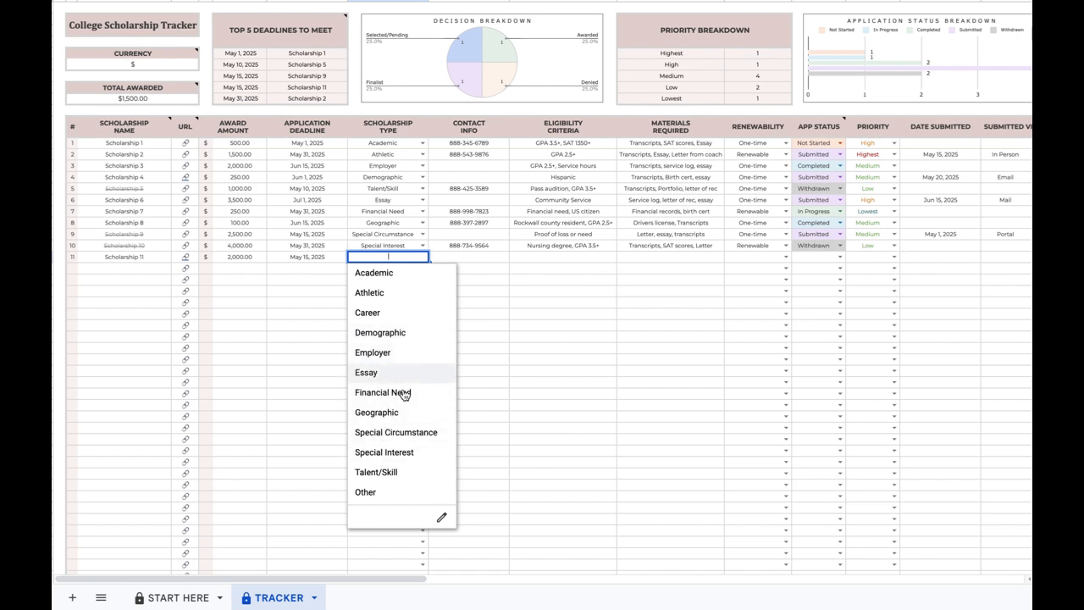
click(399, 452)
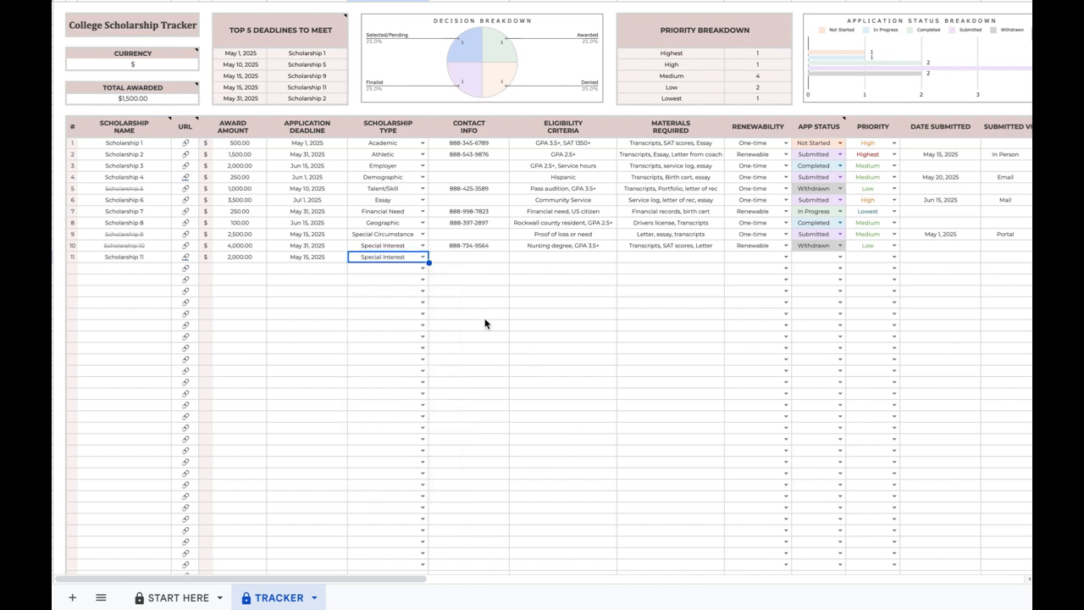
click(484, 260)
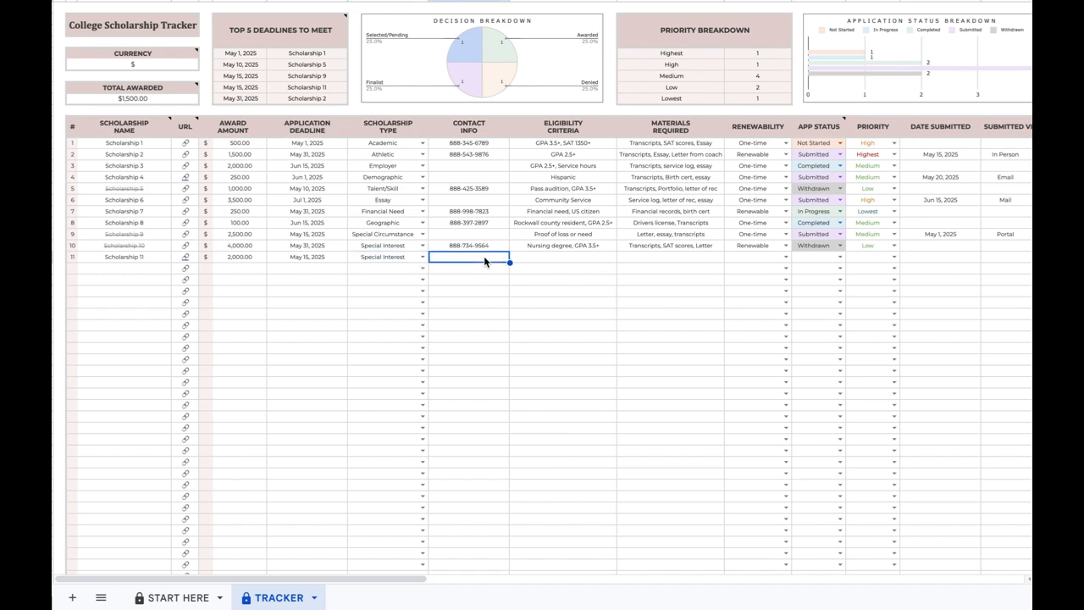
key(Tab)
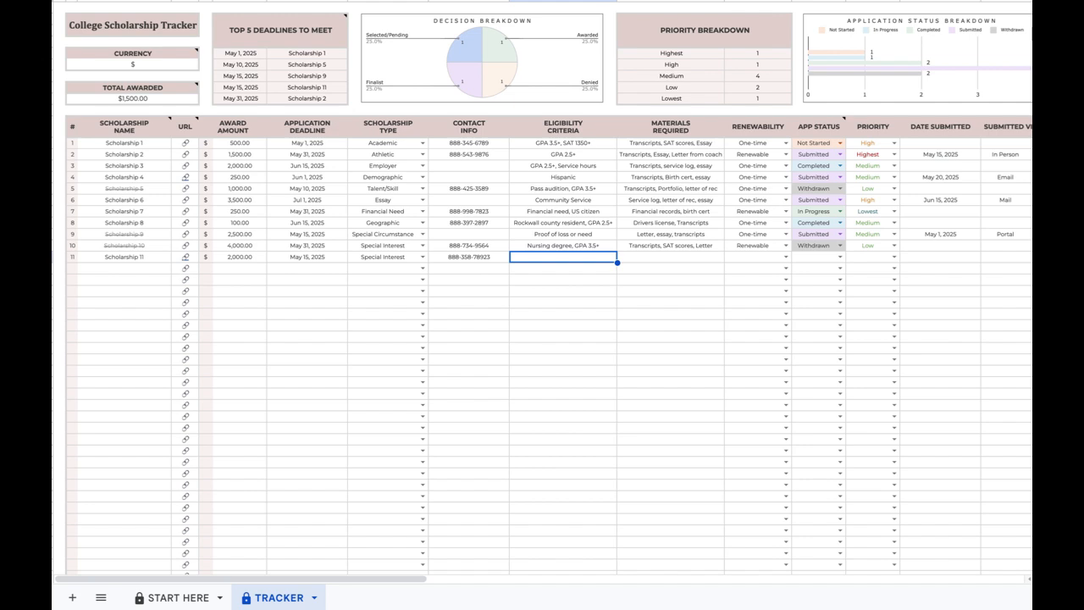
Fill row 11's eligibility with 'Nursing degree, SAT 1400, GPA 3.8+' and materials with 'Transcripts, SAT Scores'.
text(Nursing deg)
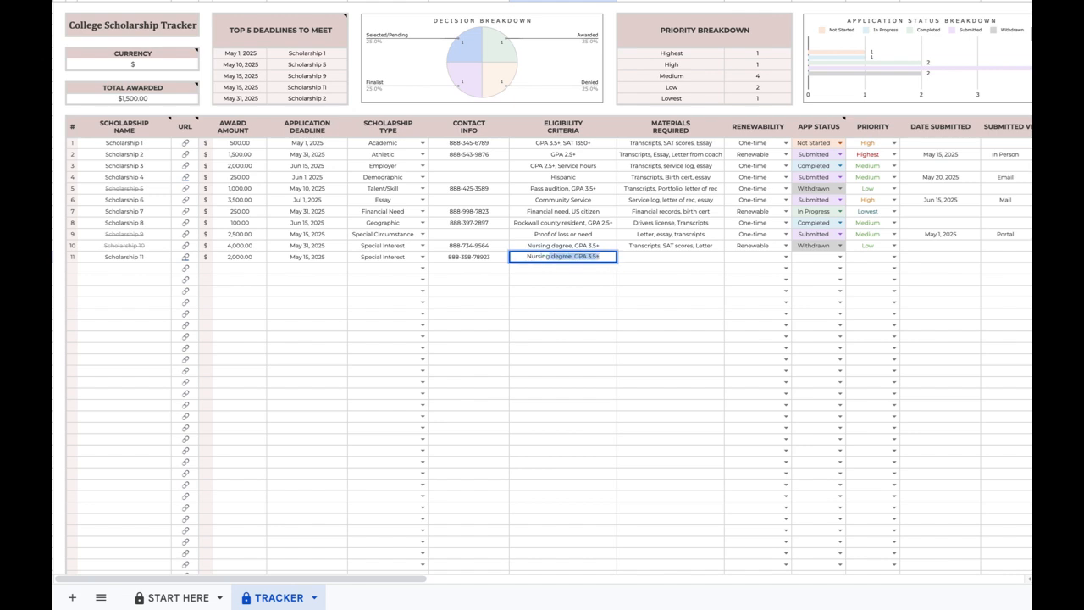
text(ree, SAT 1400, GPA 3.8+)
key(Tab)
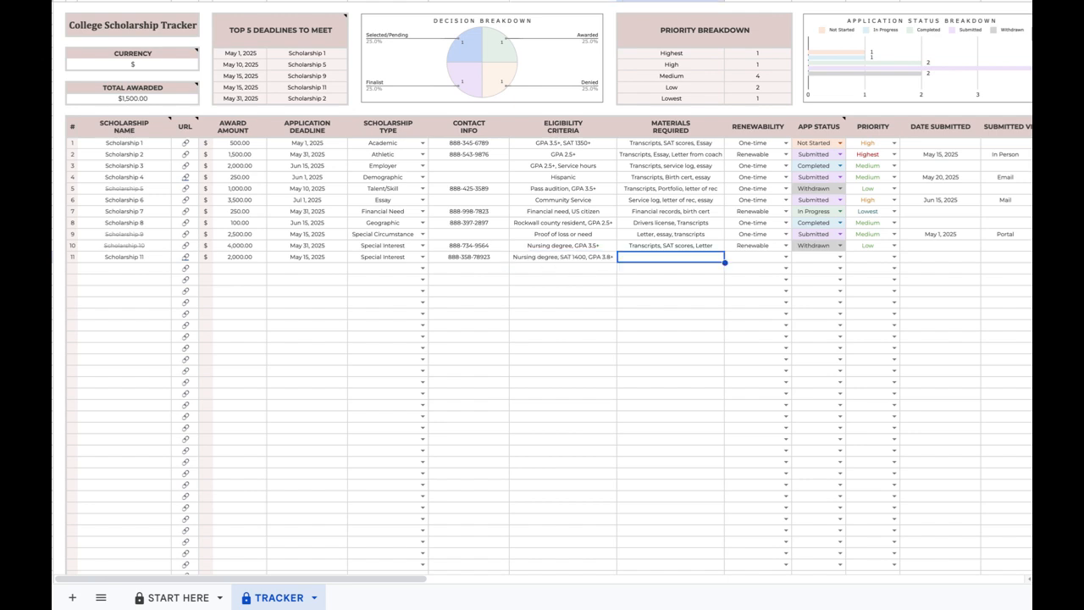
text(Tran)
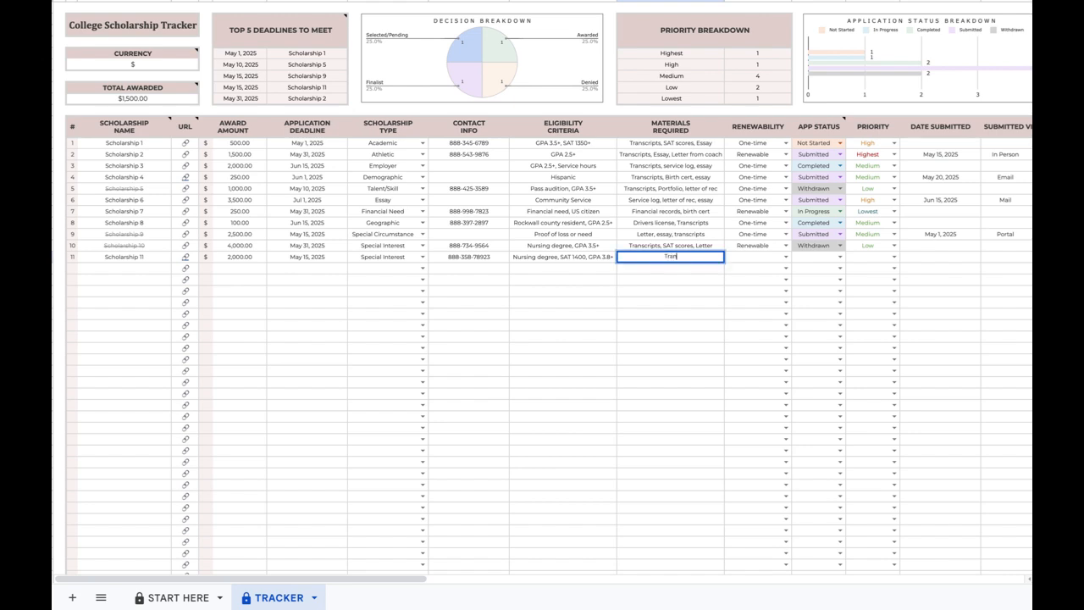
text(scripts, SAT Scores)
key(Tab)
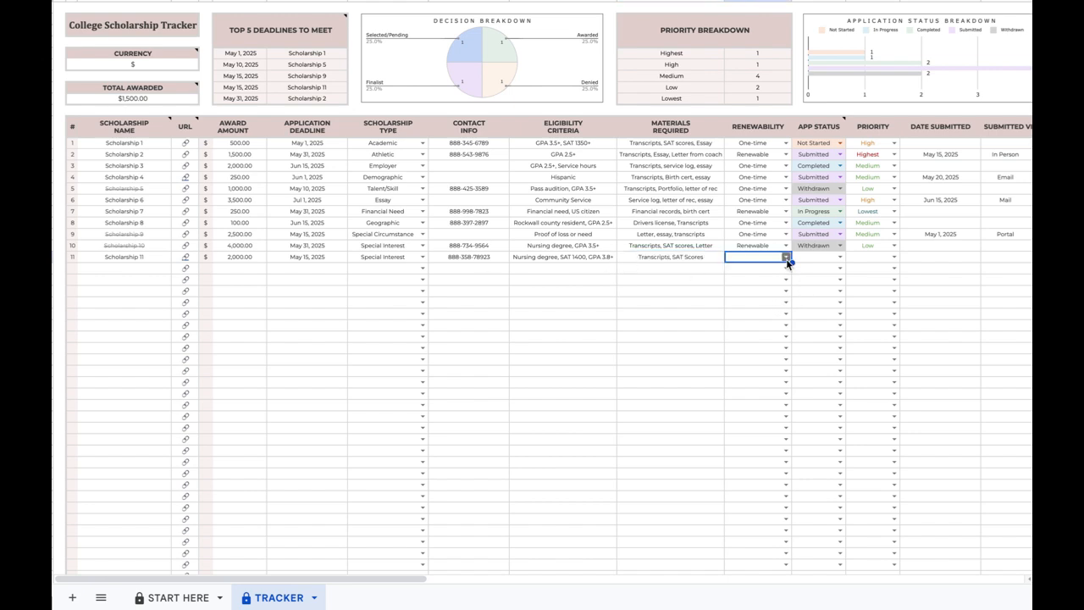
Set row 11's Renewability to One-time, App Status to Submitted and Priority to Medium.
click(786, 259)
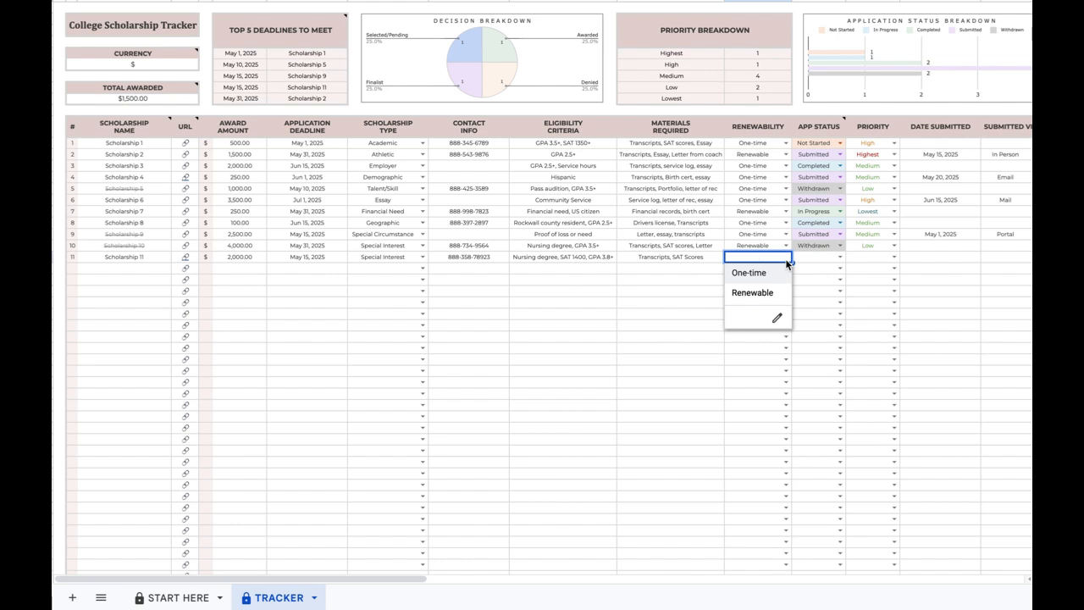
click(766, 273)
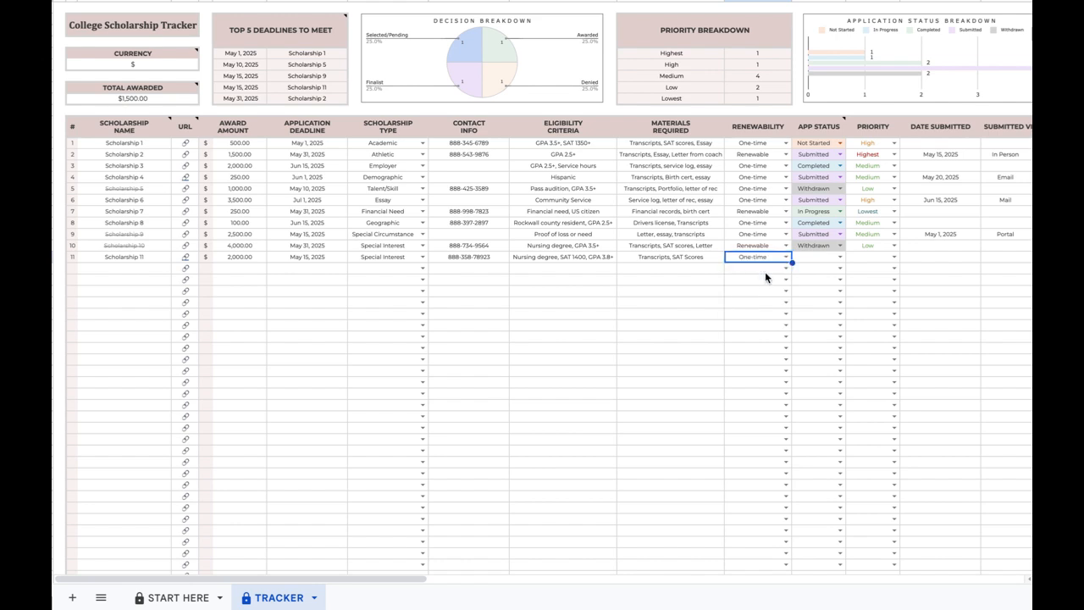
click(840, 257)
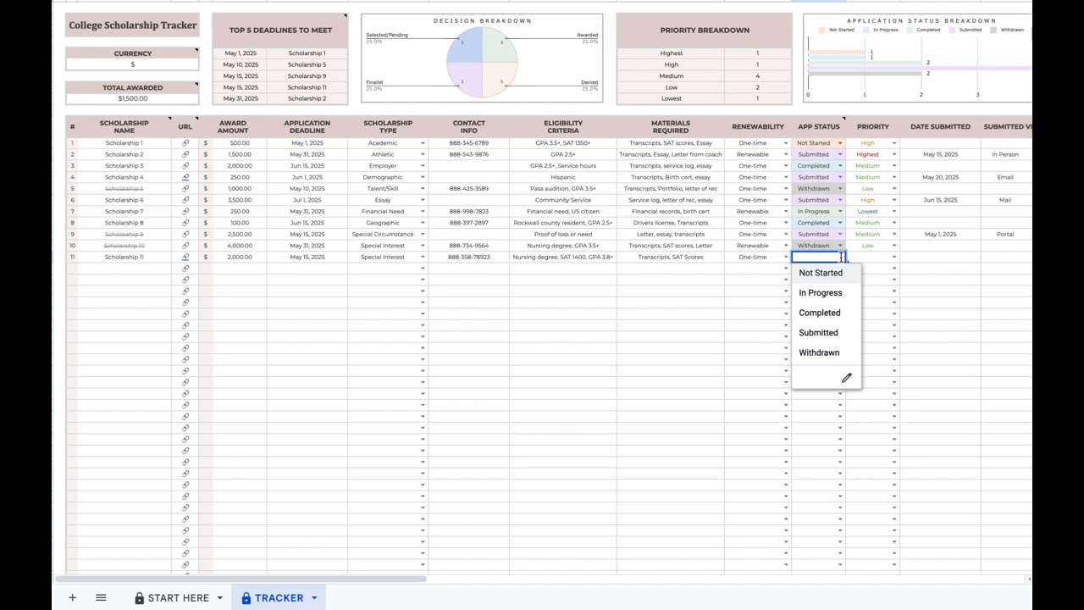
click(837, 331)
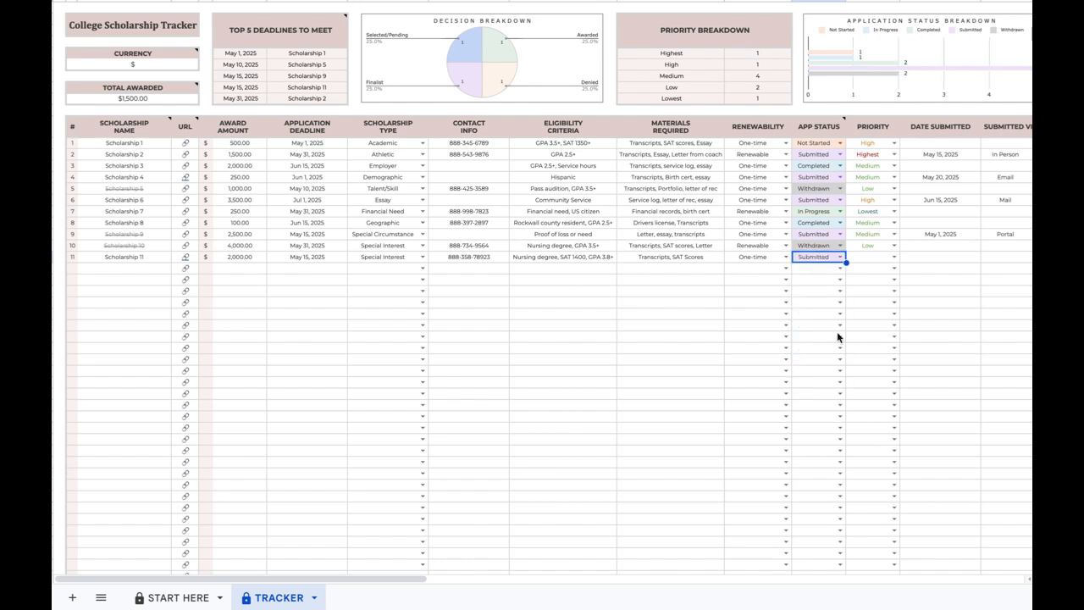
click(893, 258)
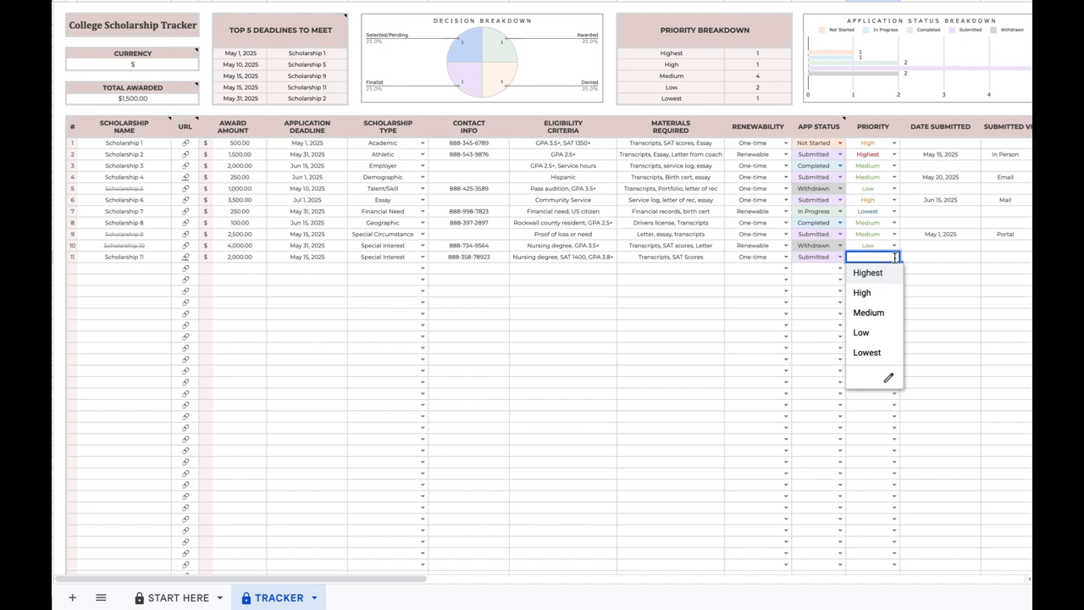
click(868, 313)
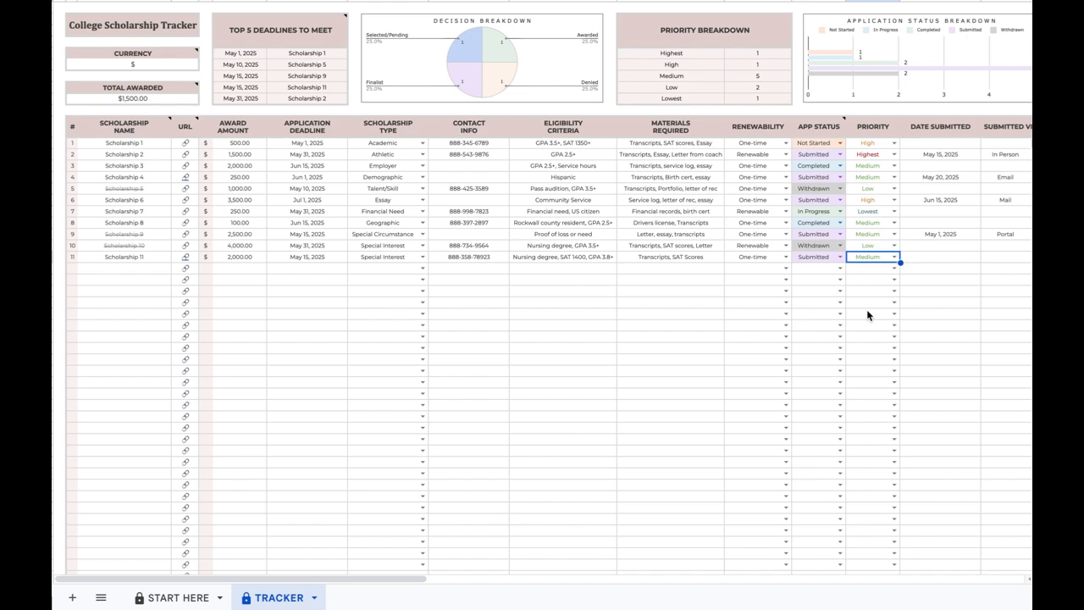
click(940, 259)
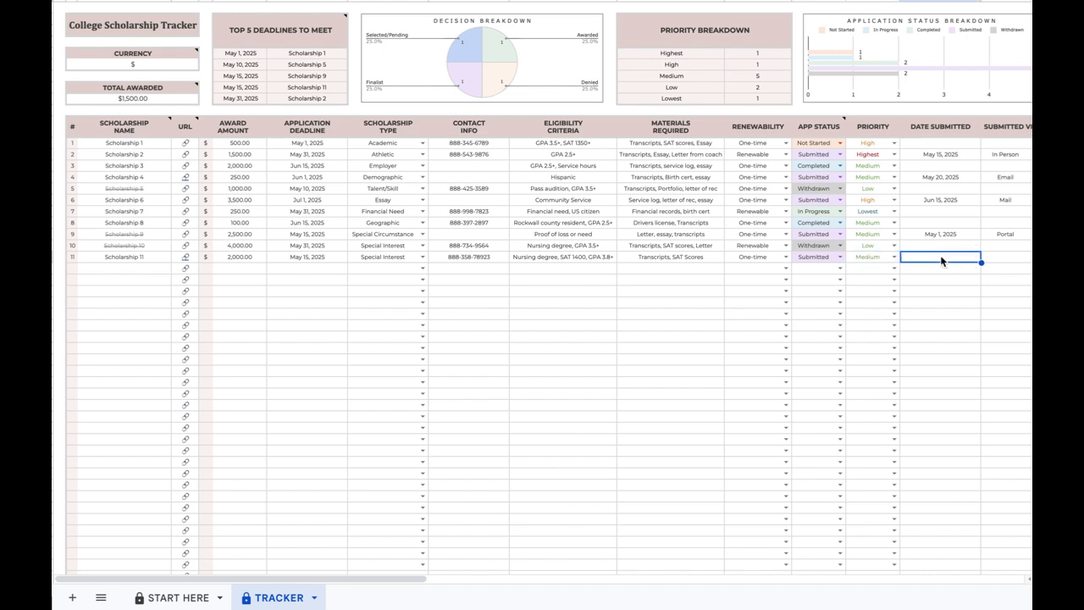
Record May 1, 2025 as Scholarship 11's submission date.
text(May 1, 2025)
key(Tab)
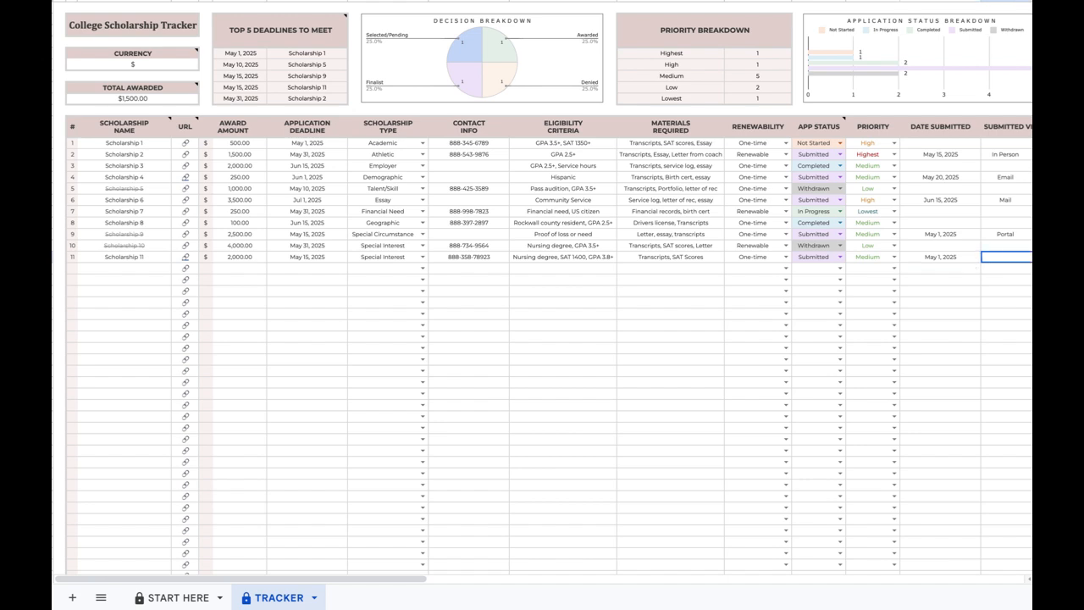
click(947, 259)
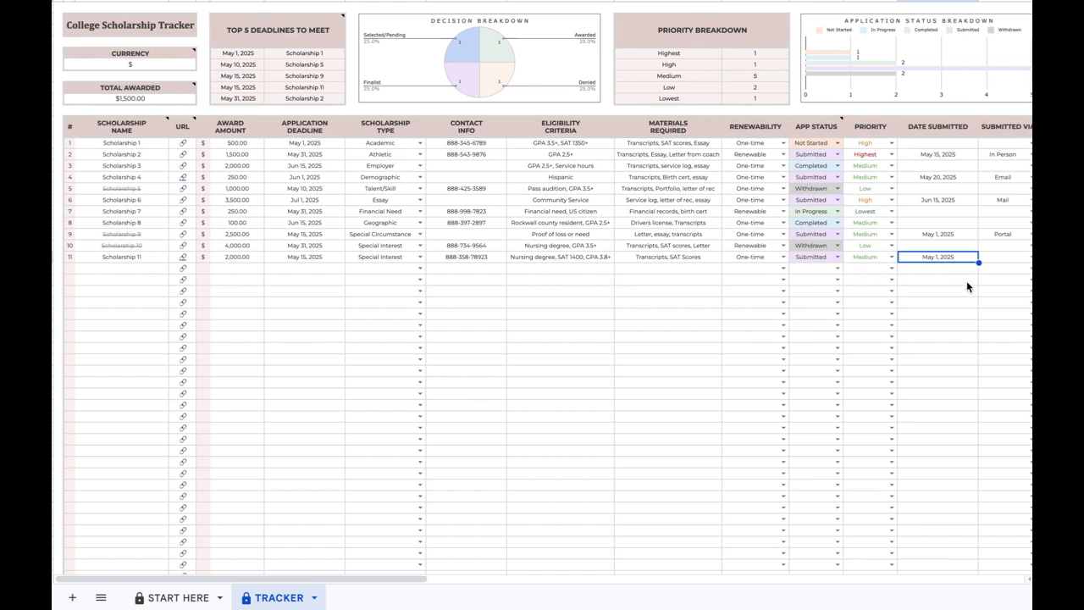
scroll(966, 280, right, 5)
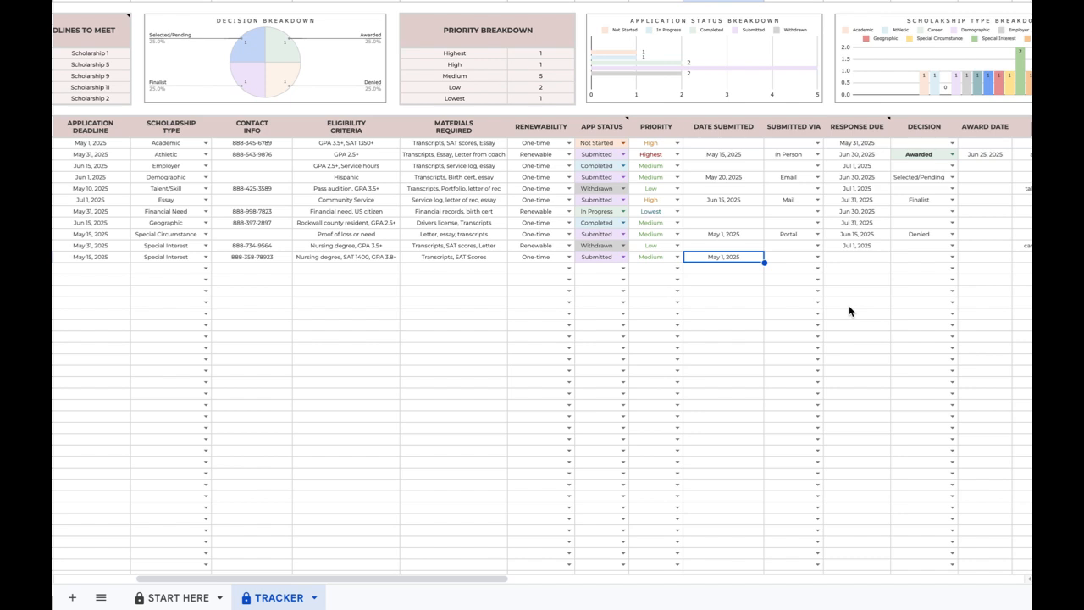
click(817, 256)
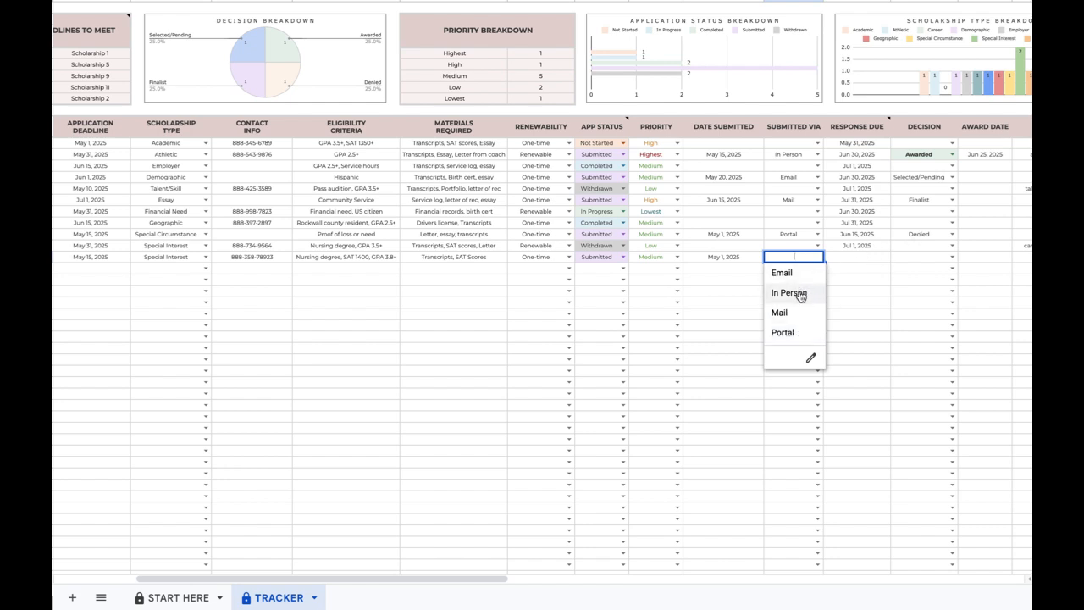
Mark Scholarship 11 as submitted In Person with a 6/30 response due date.
click(798, 294)
click(857, 260)
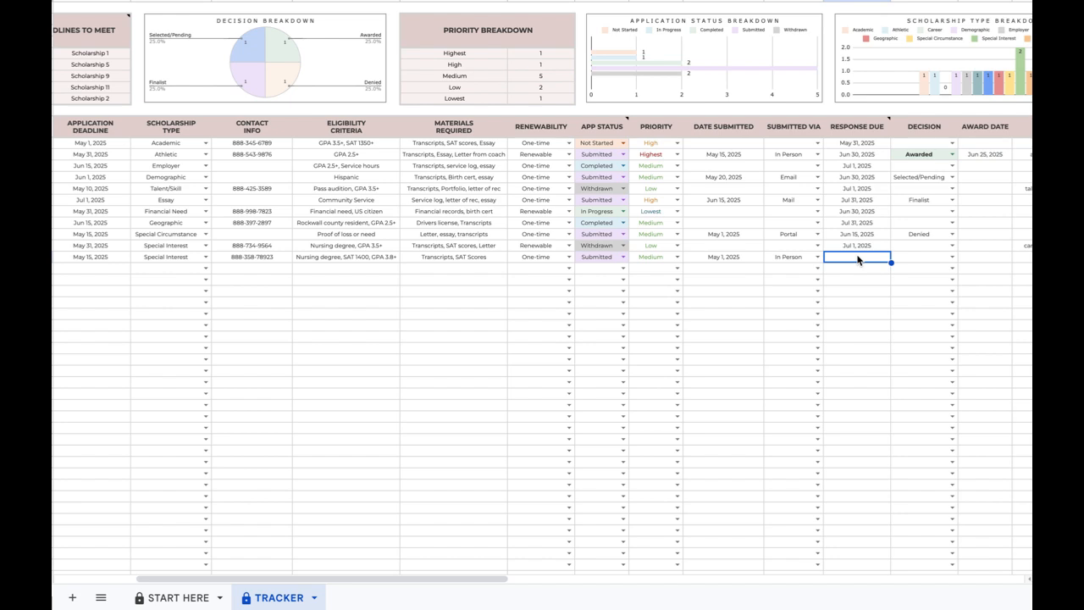
text(6/30)
key(Tab)
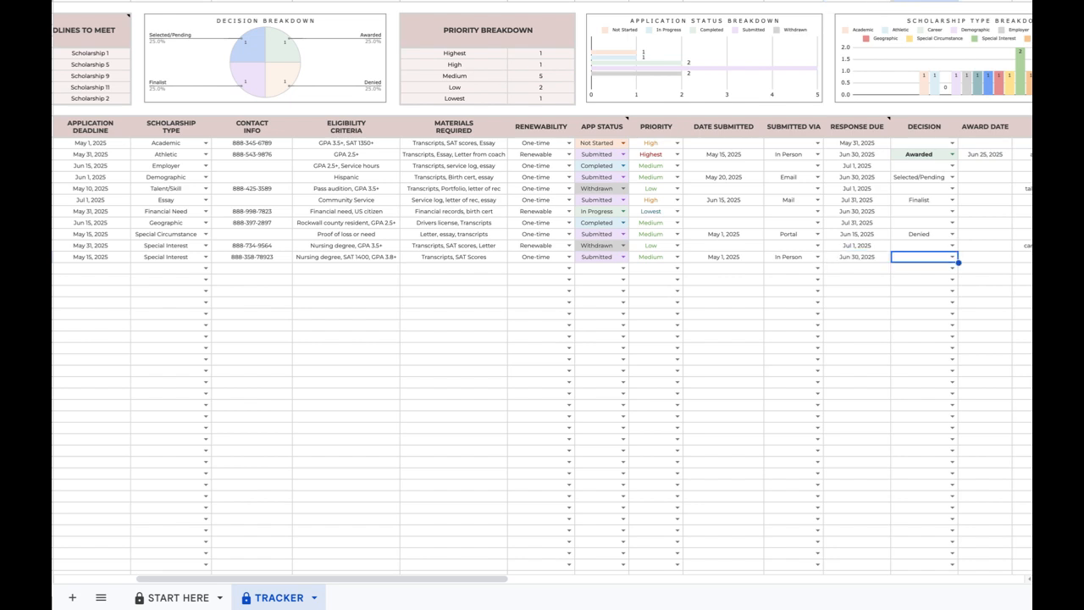
Set Scholarship 11's decision to Awarded with award date 5/15/2025.
click(951, 257)
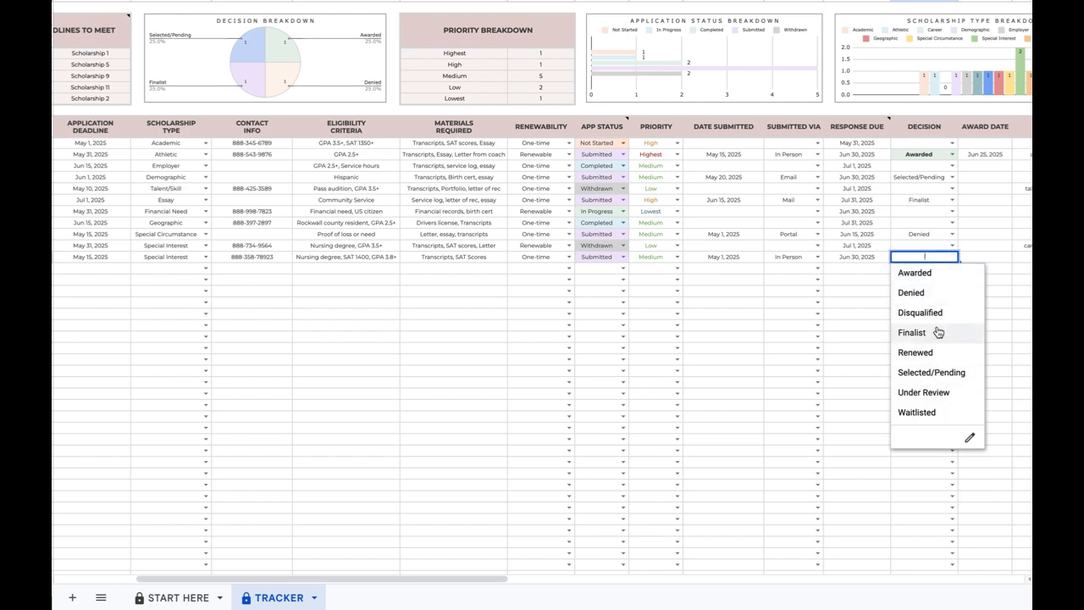
click(937, 278)
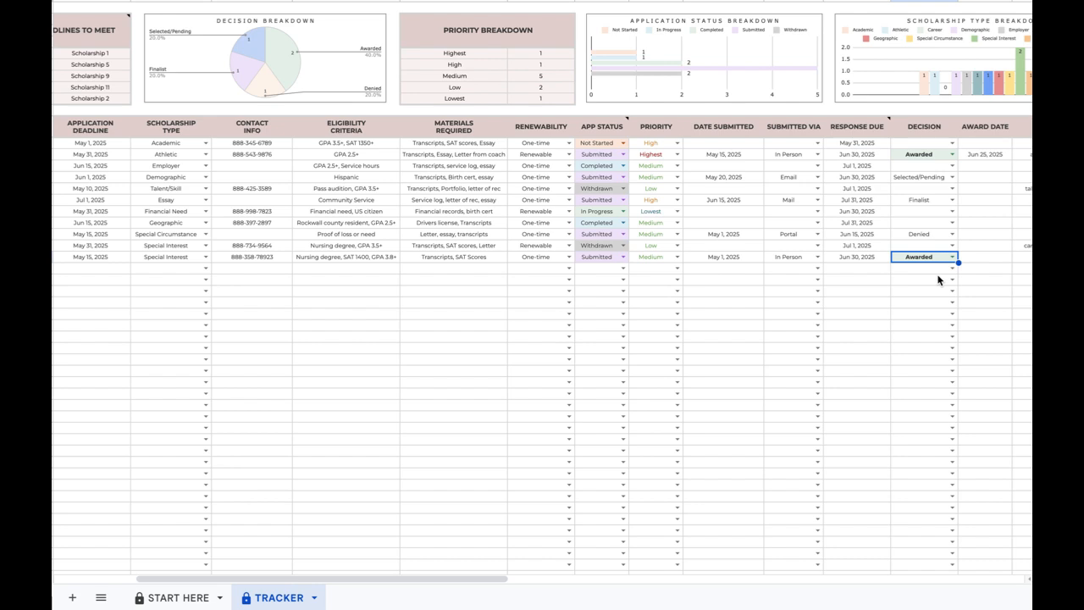
click(986, 263)
text(5/15/2025)
key(Tab)
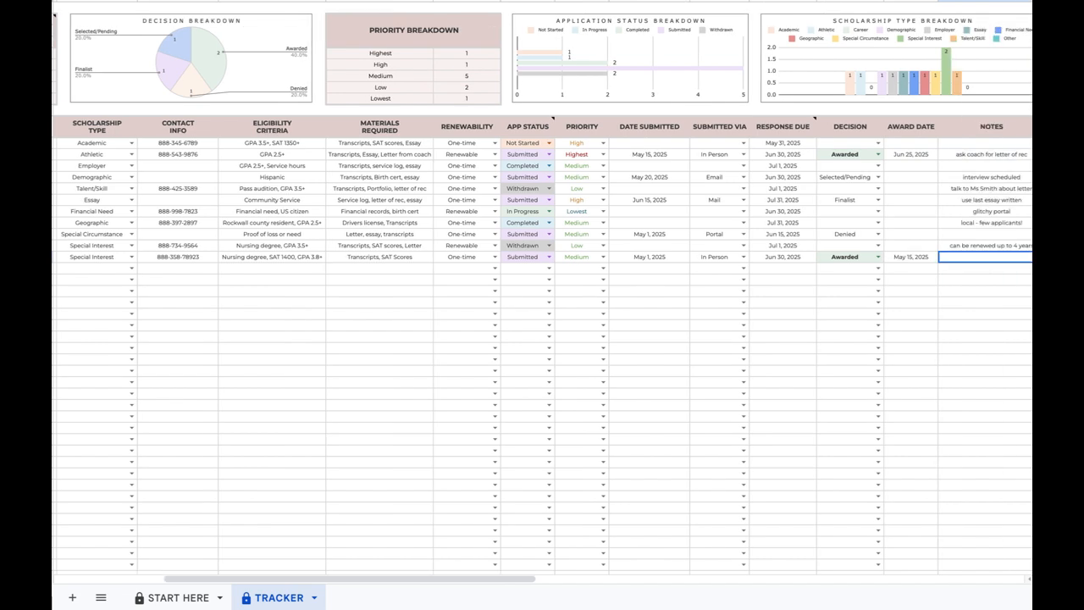
scroll(950, 325, right, 1)
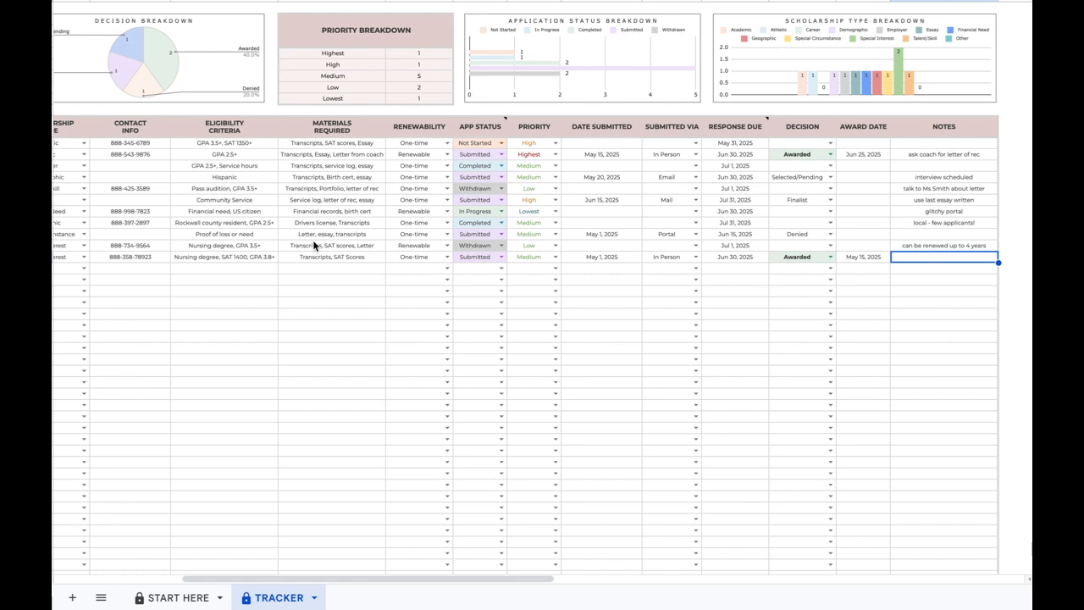
click(483, 127)
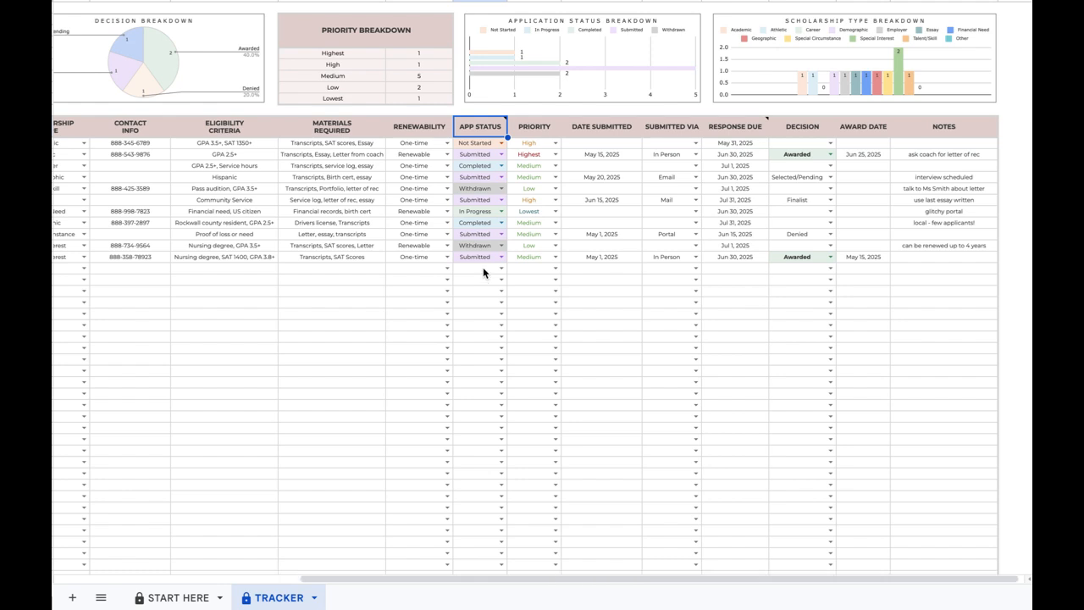
click(539, 126)
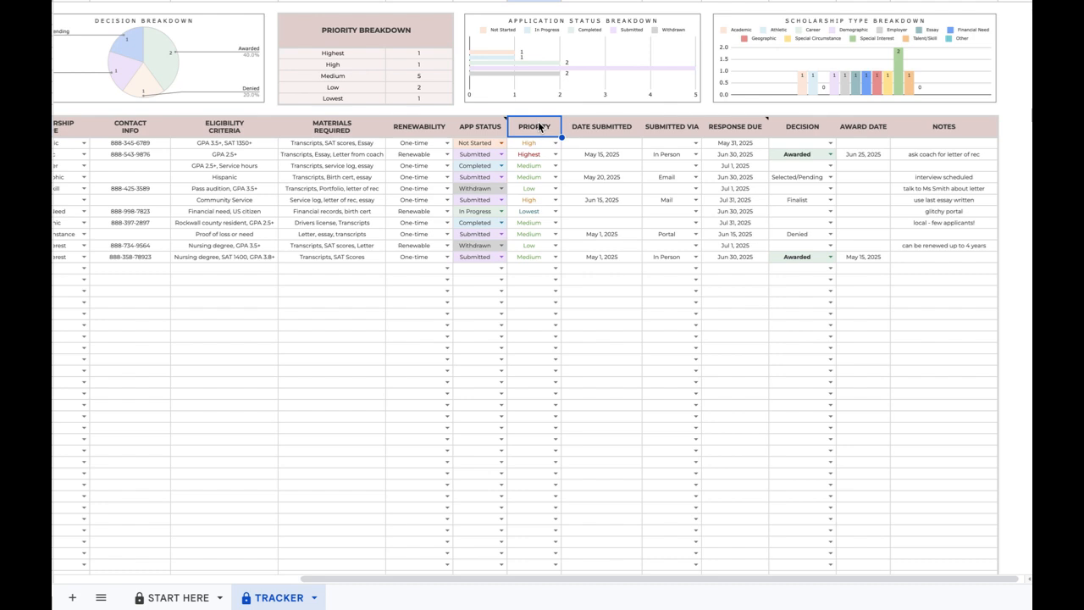
click(803, 132)
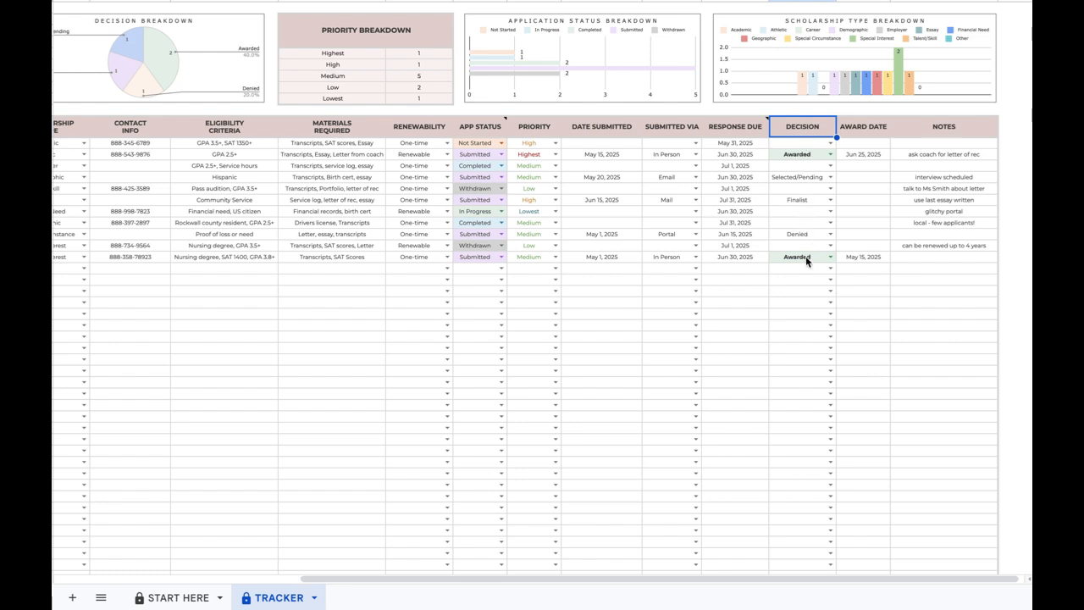
scroll(805, 256, left, 10)
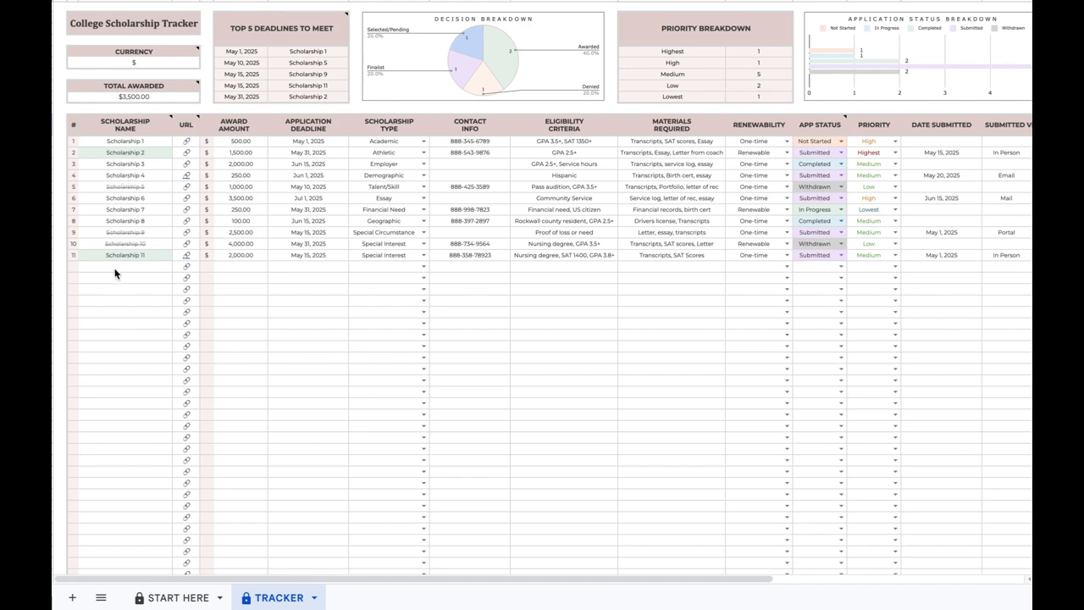
mouse_move(820, 125)
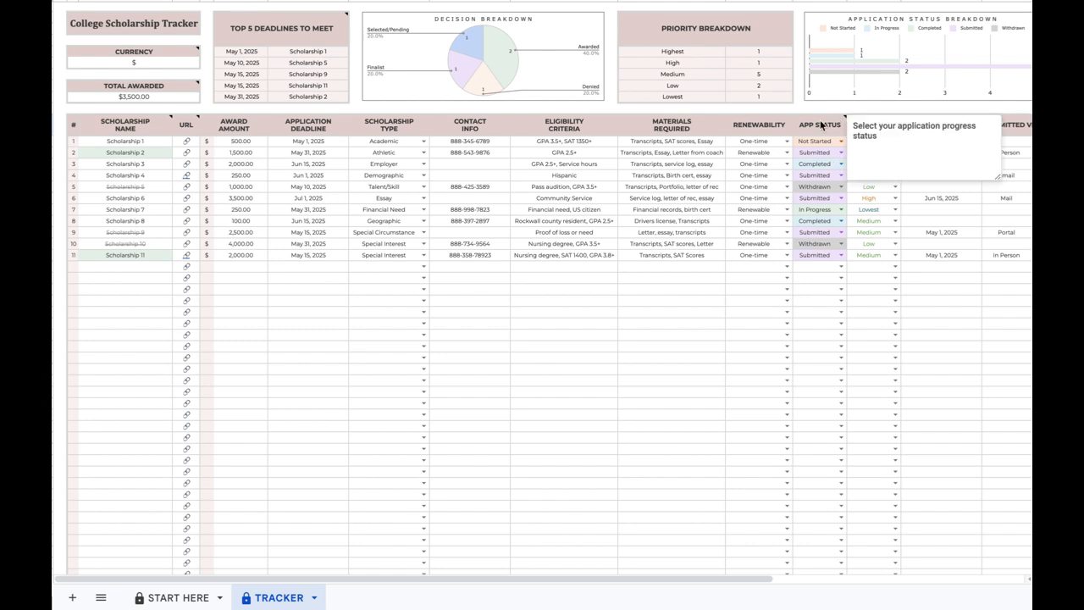
scroll(838, 194, right, 10)
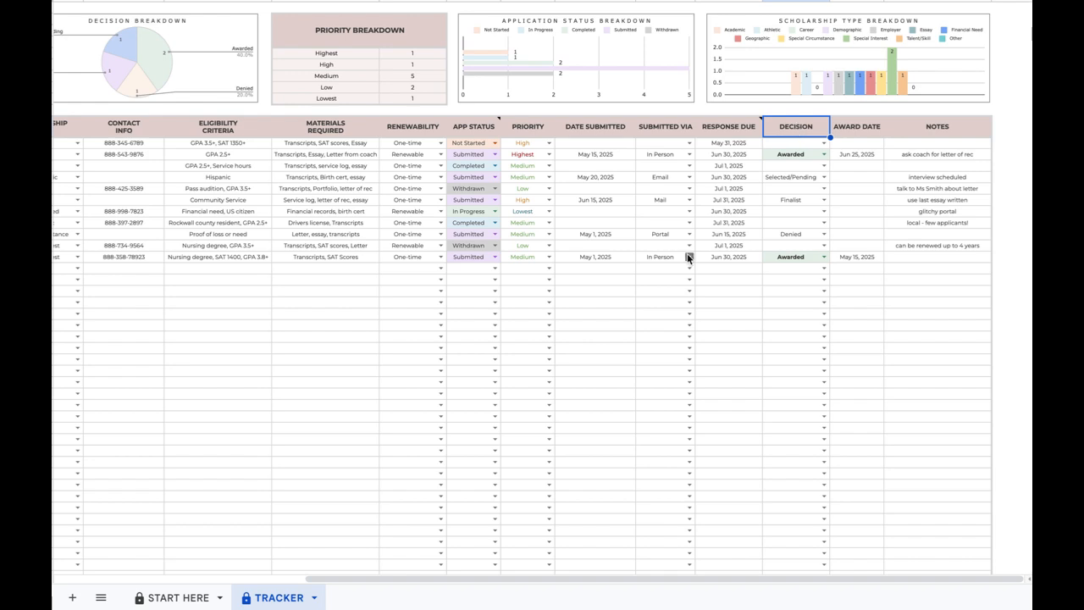
scroll(687, 254, left, 10)
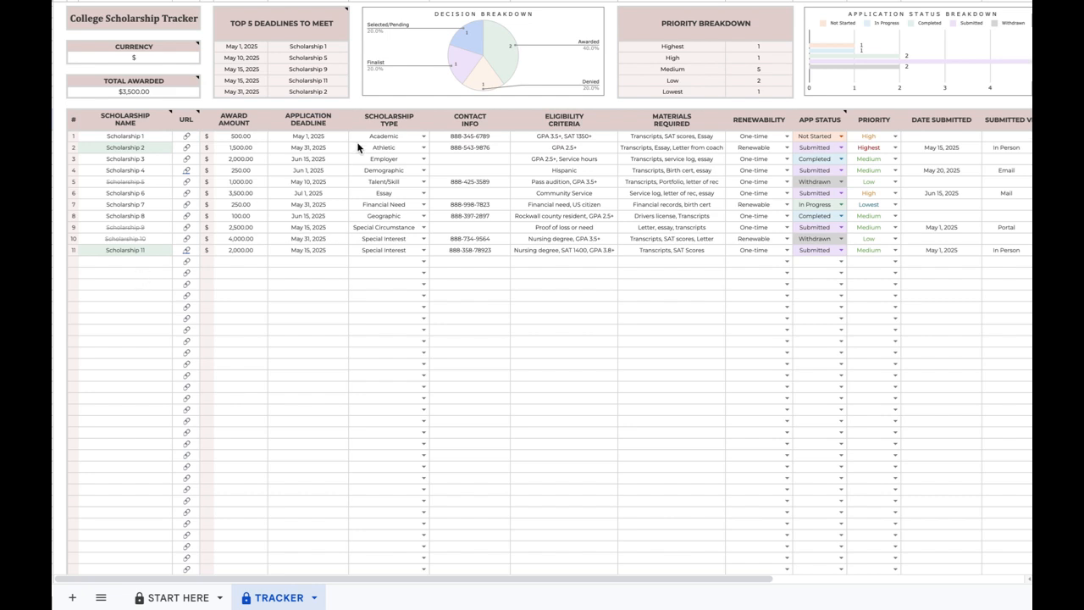
scroll(357, 146, right, 3)
scroll(357, 147, right, 2)
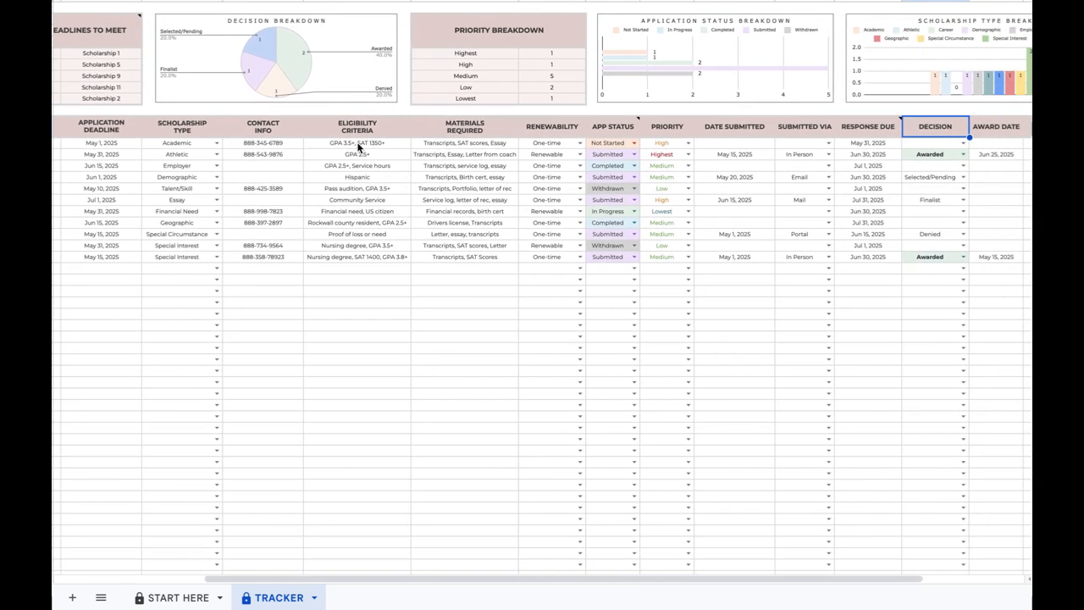
click(331, 55)
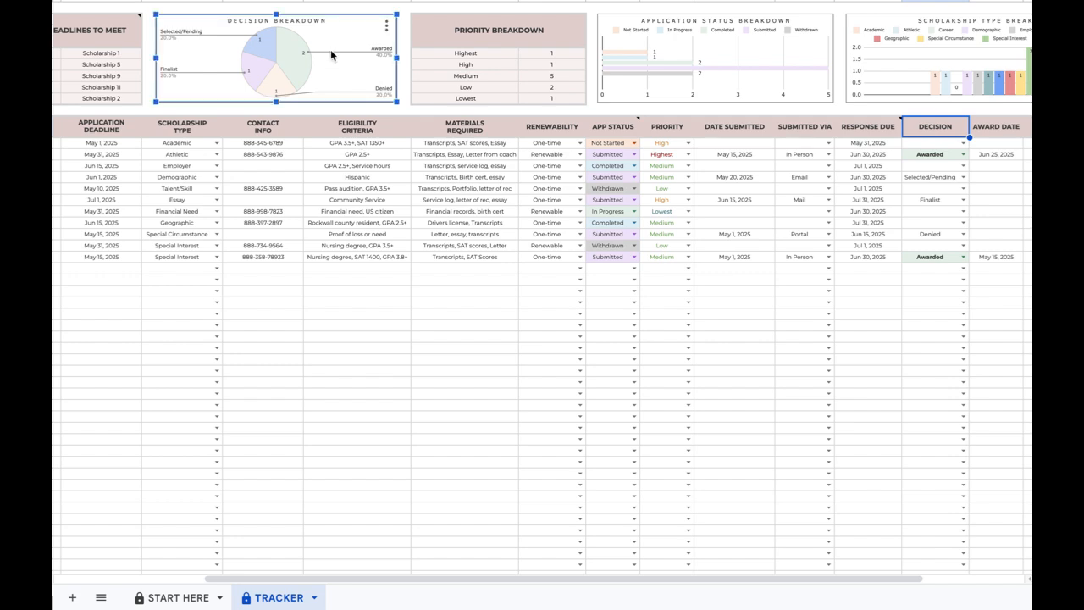
click(668, 60)
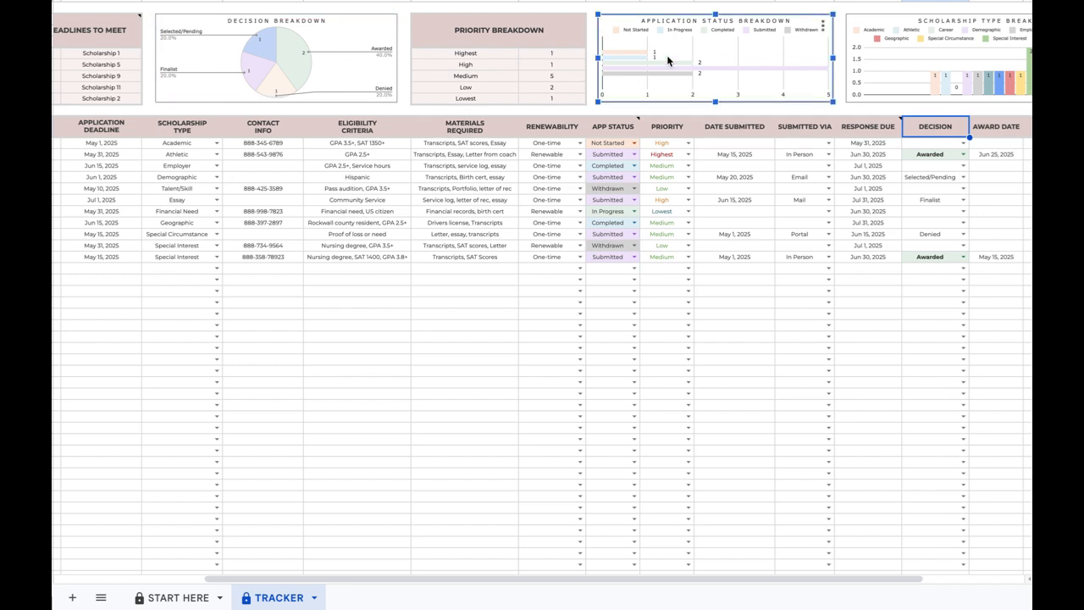
scroll(721, 148, right, 2)
click(902, 65)
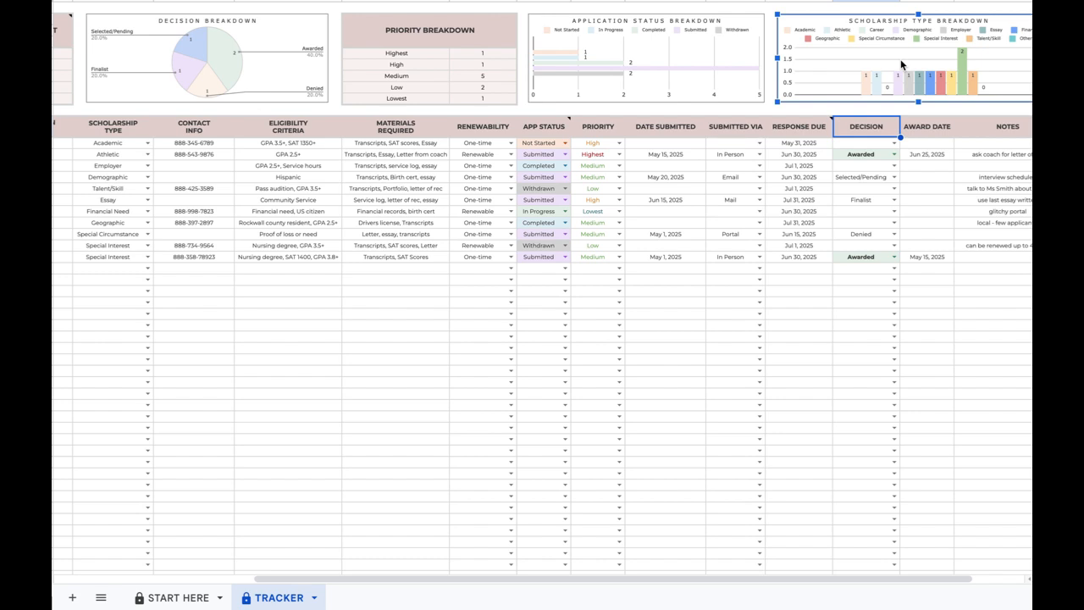
scroll(703, 139, left, 4)
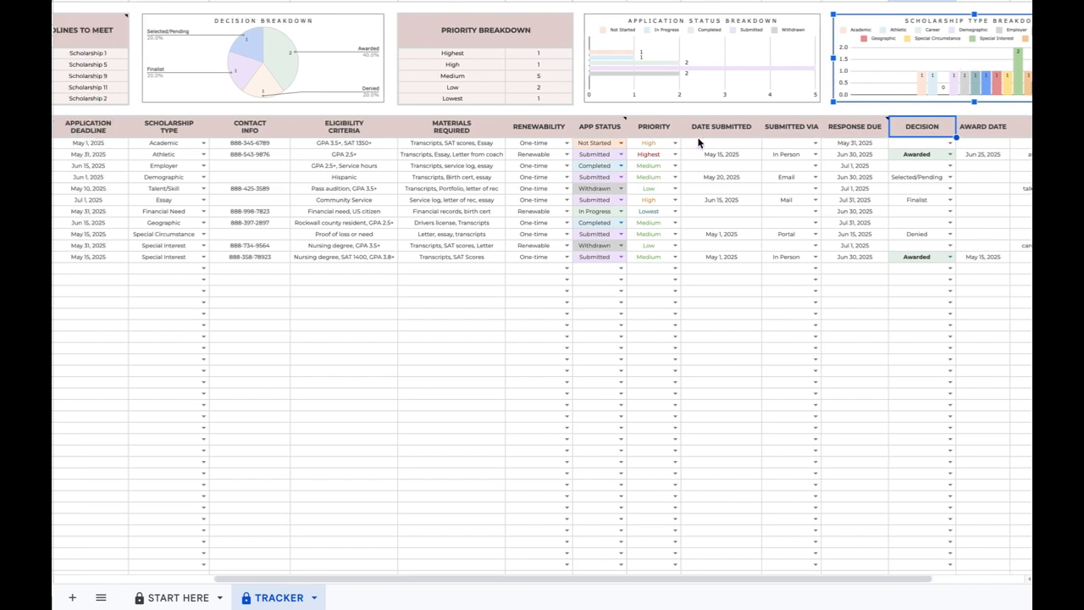
scroll(700, 143, left, 1)
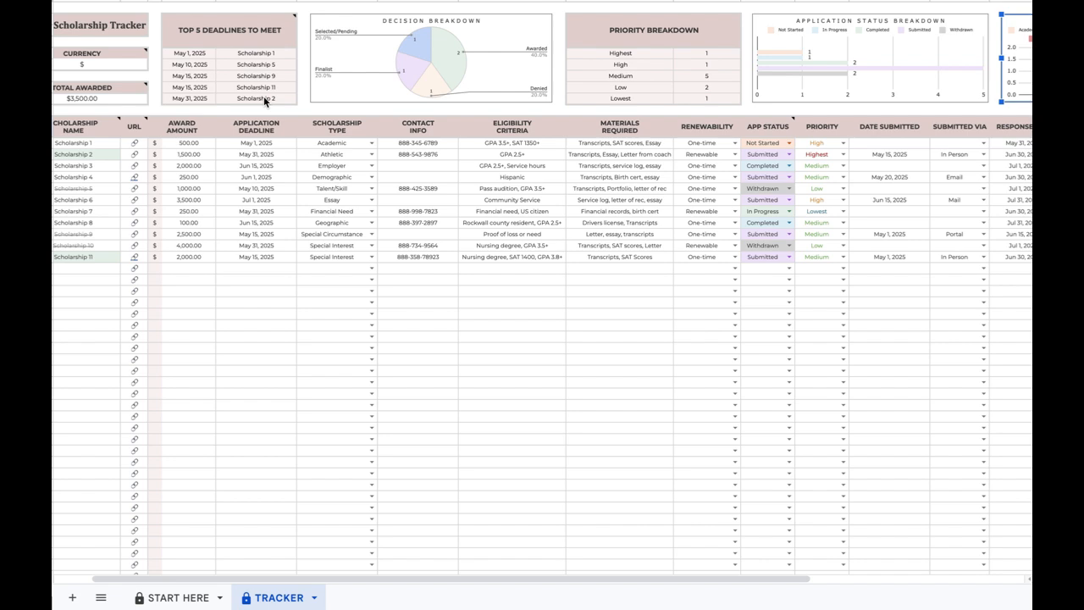
Review the Top 5 Deadlines, Priority Breakdown and Total Awarded notes, then return to START HERE.
click(251, 33)
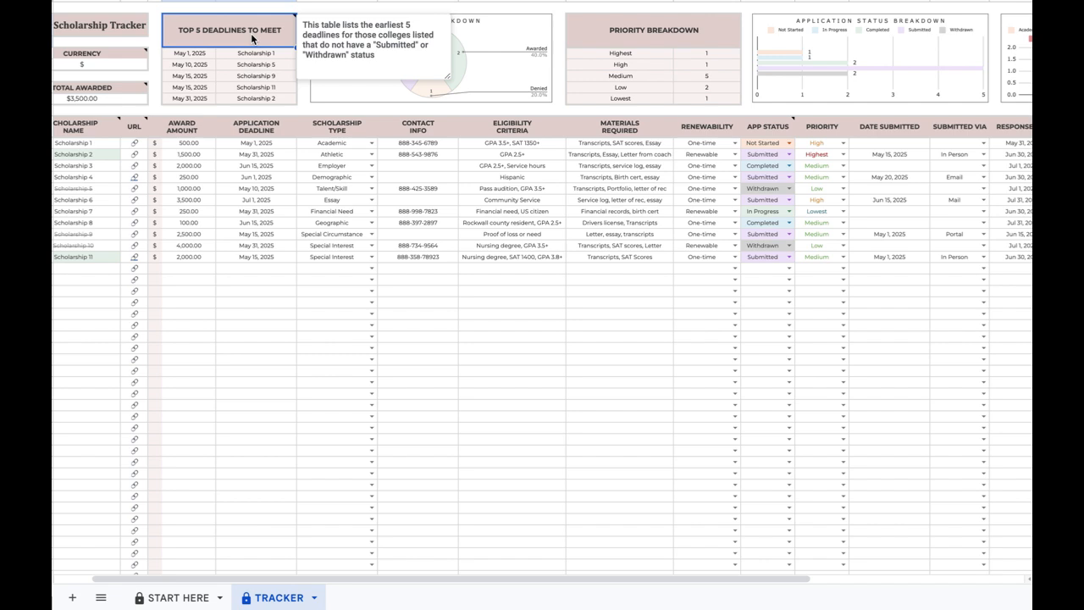
click(621, 34)
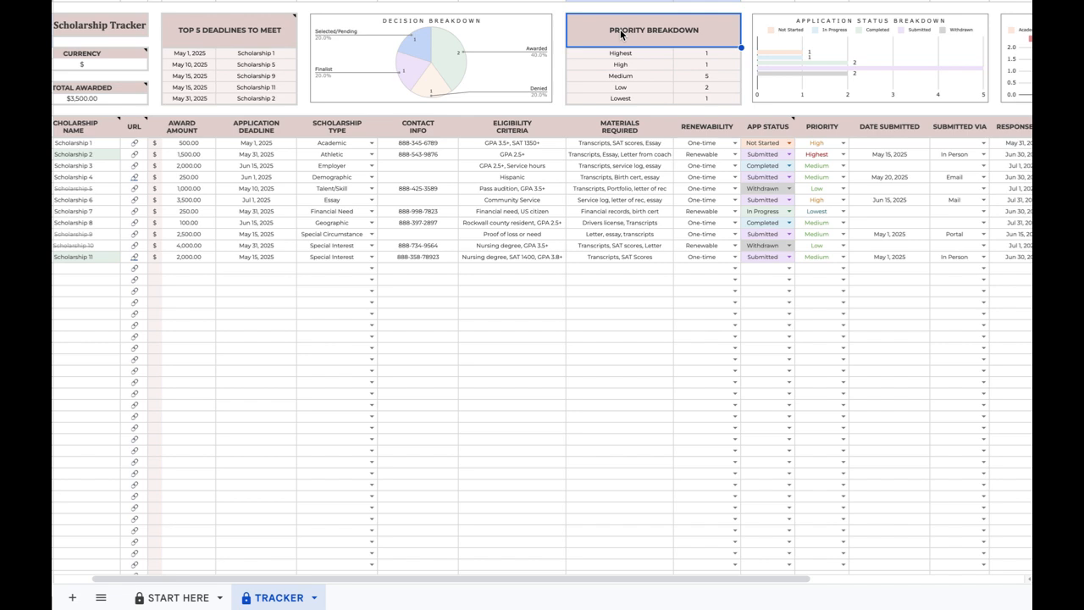
scroll(274, 106, left, 2)
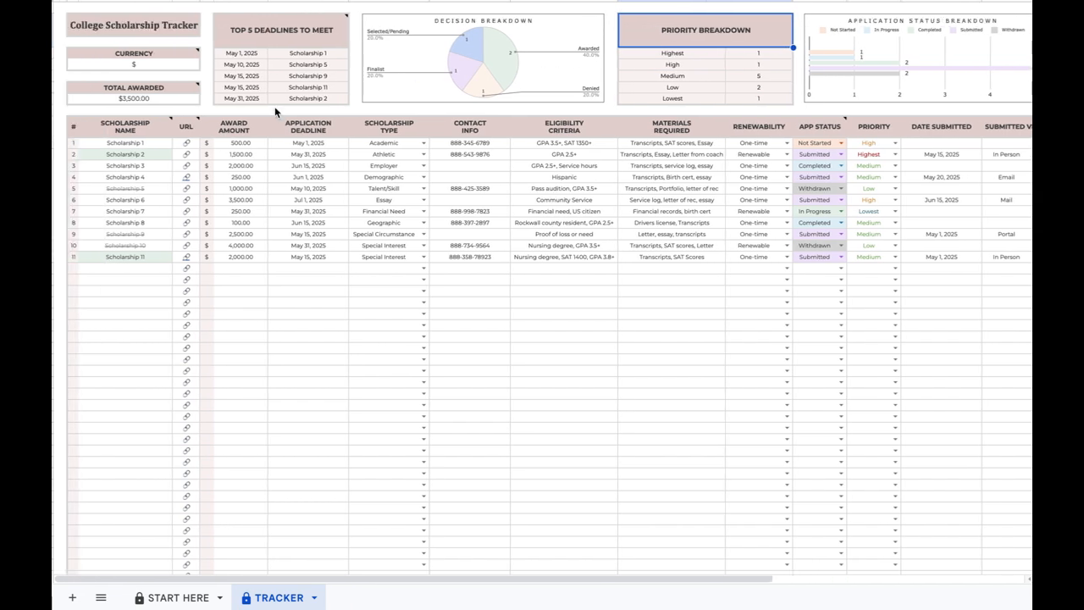
click(180, 100)
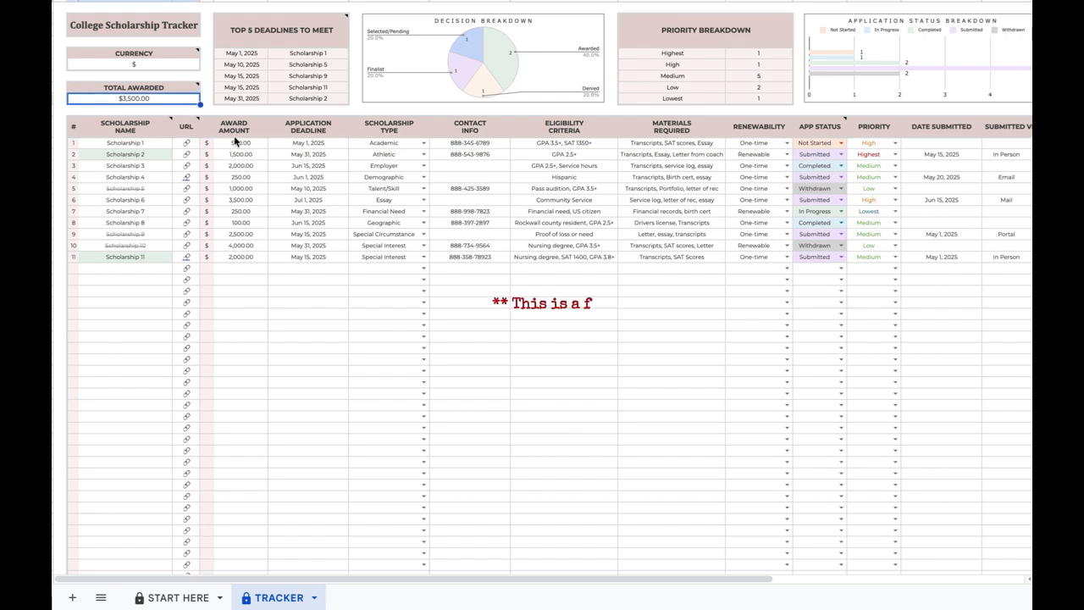
scroll(777, 177, right, 5)
scroll(777, 177, right, 3)
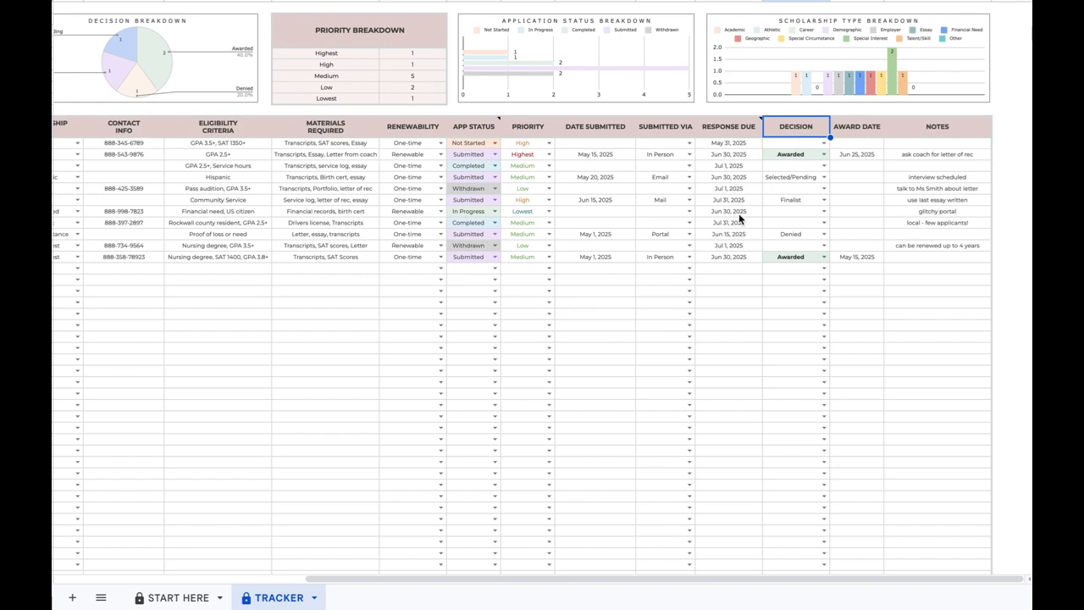
scroll(738, 219, left, 5)
scroll(738, 219, left, 4)
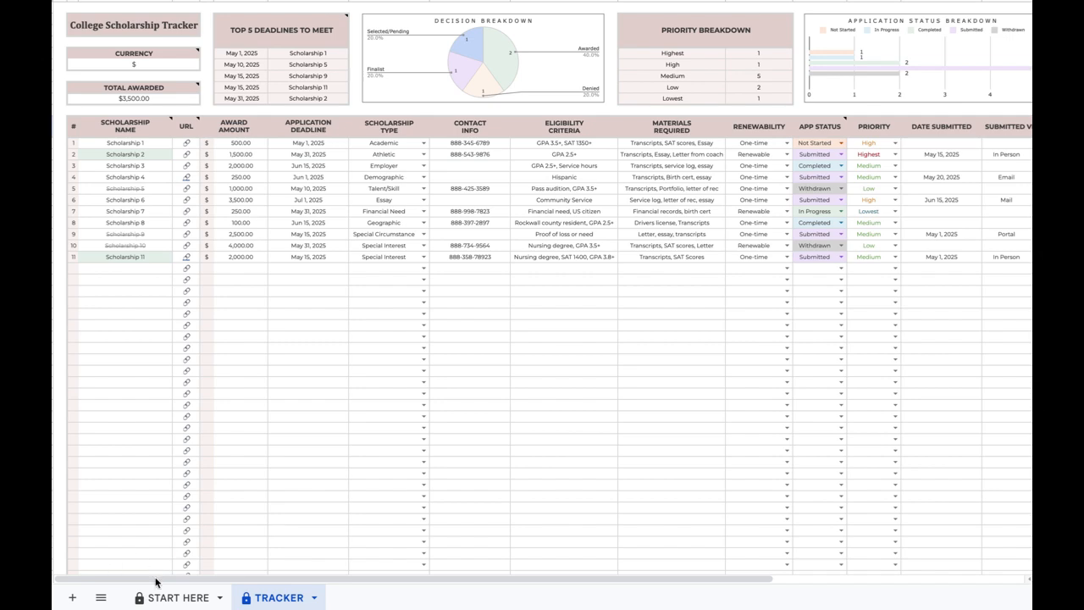
click(168, 599)
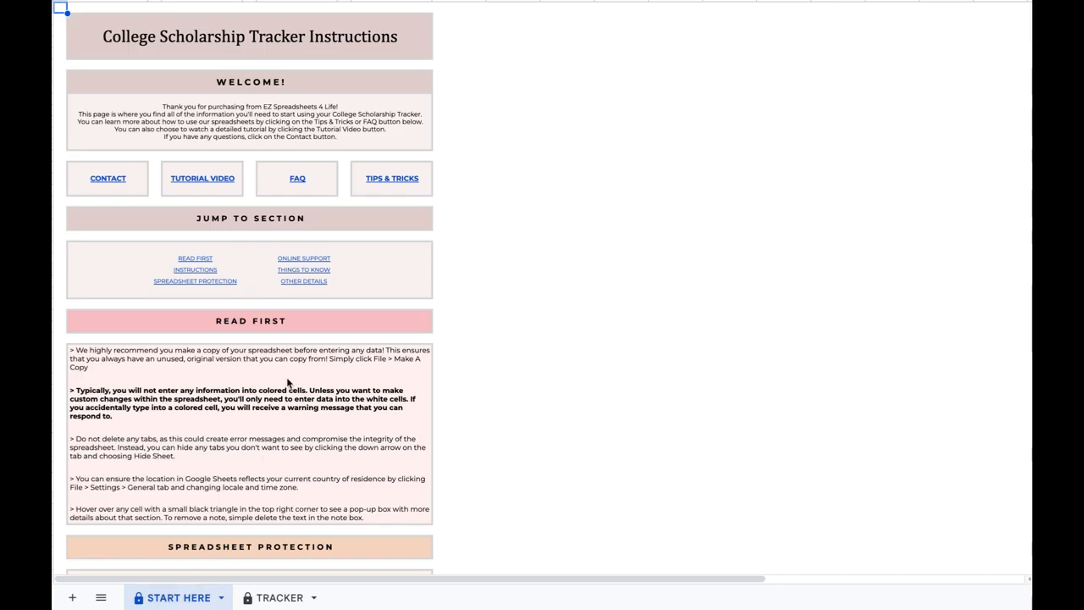
scroll(328, 378, down, 3)
click(318, 440)
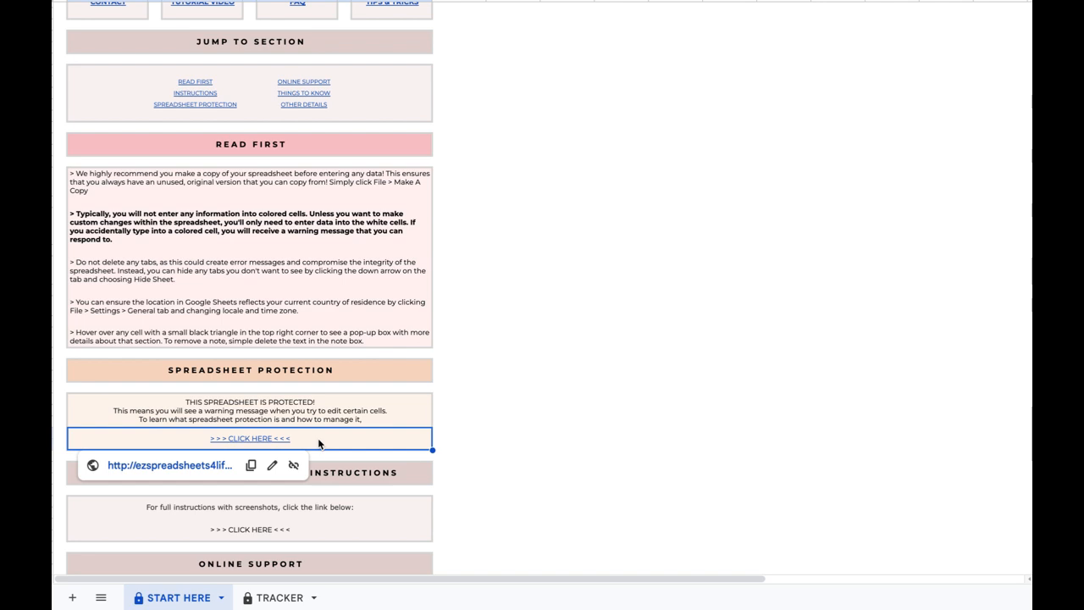
scroll(382, 343, up, 5)
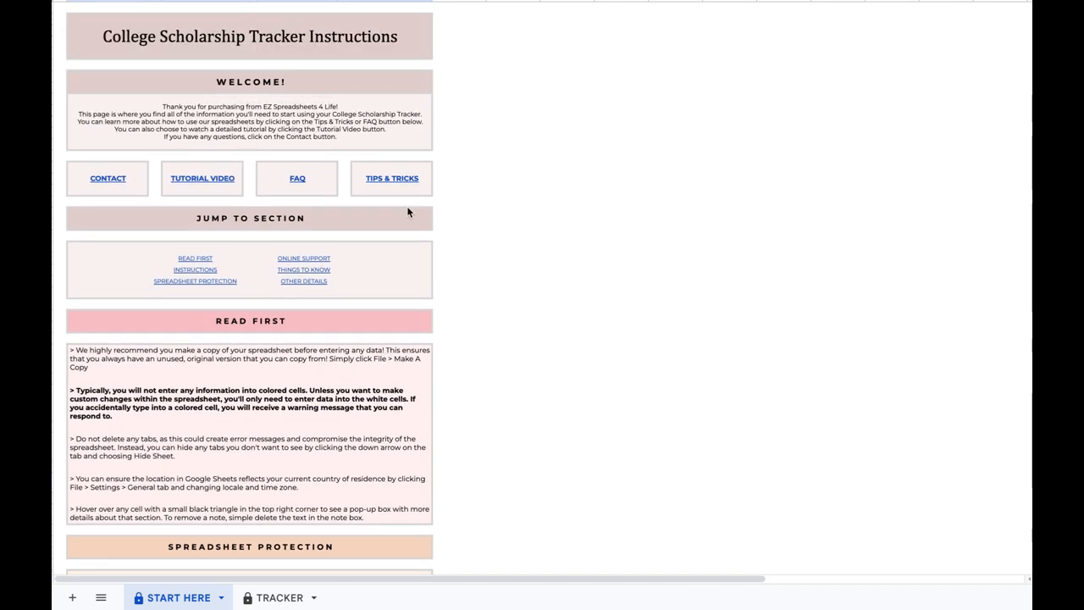
click(314, 189)
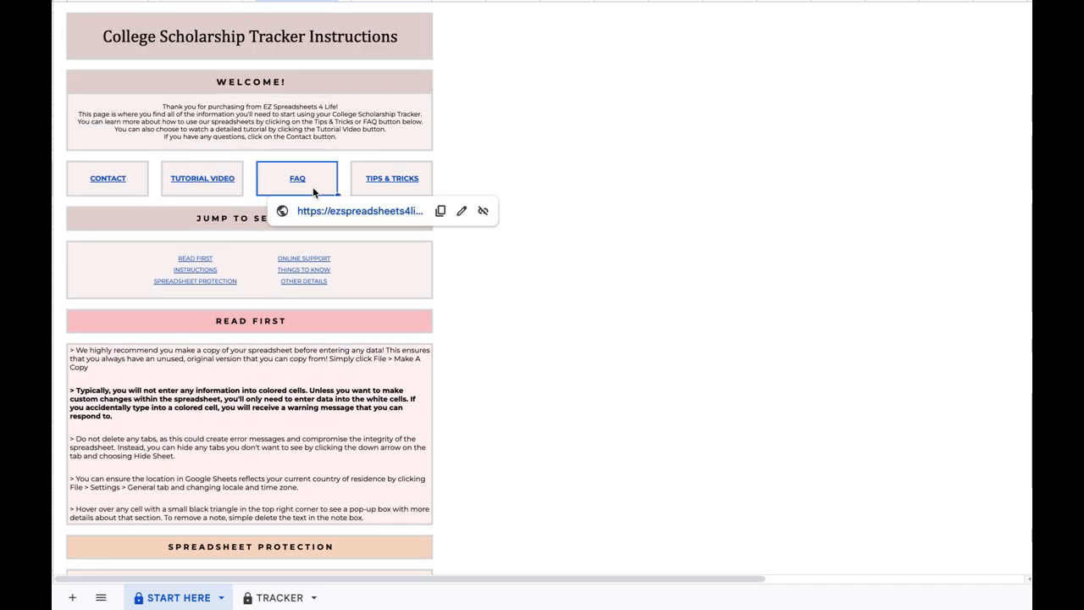
click(370, 192)
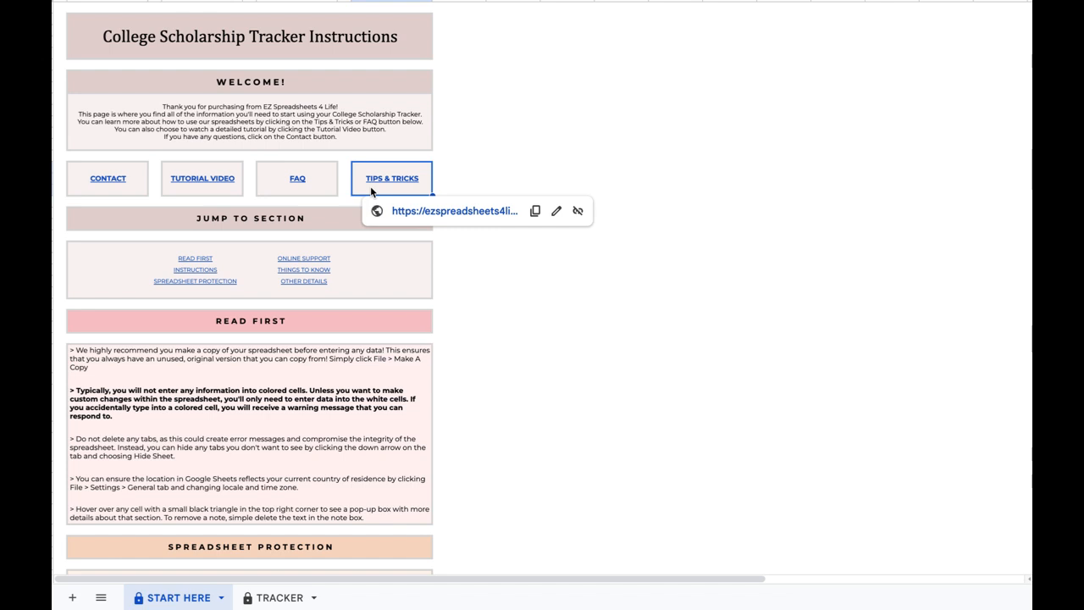